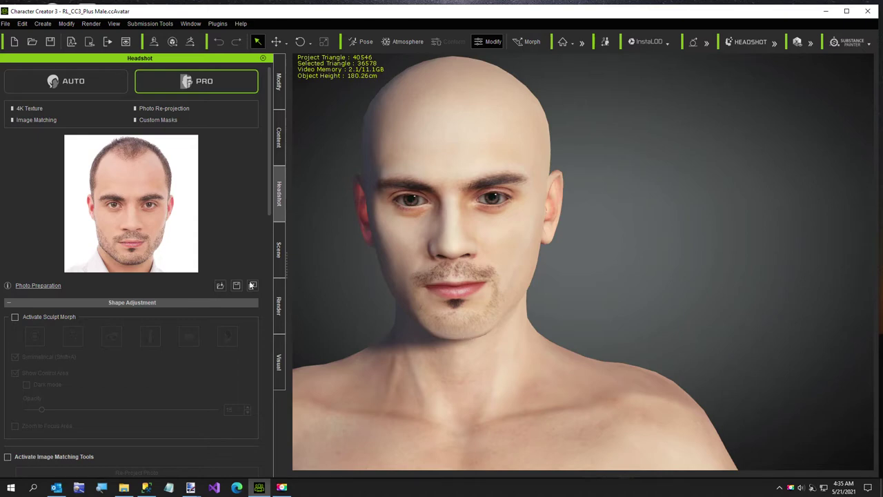
Step: Close the character's eyes and inspect the upper eyelids up close
{"action": "right_click_drag", "start_coordinate": [512, 322], "coordinate": [401, 328]}
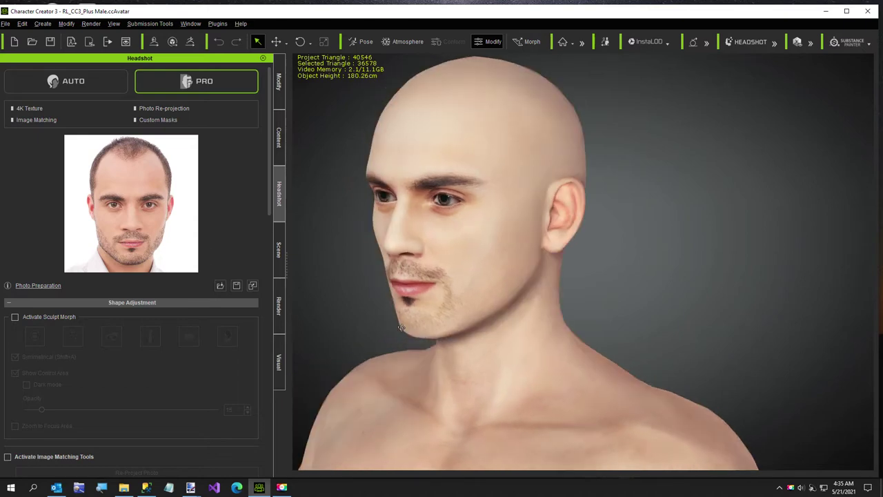
{"action": "right_click_drag", "start_coordinate": [485, 258], "coordinate": [474, 299]}
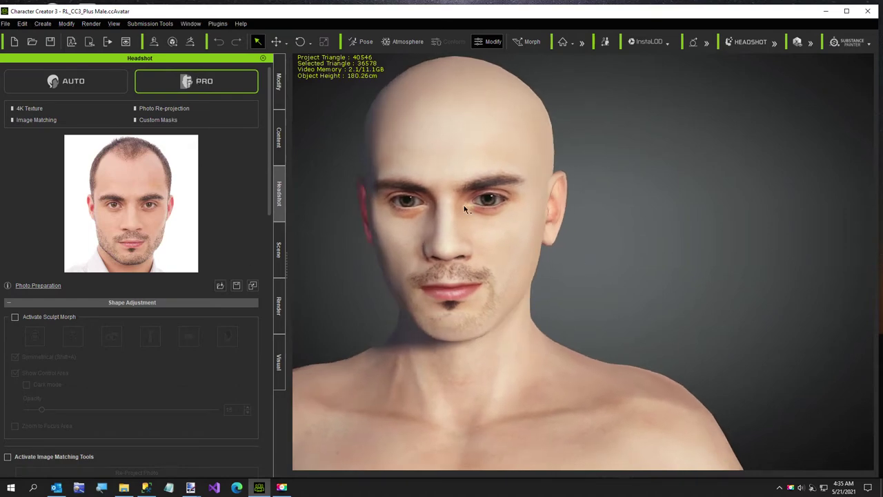
{"action": "left_click", "coordinate": [65, 24]}
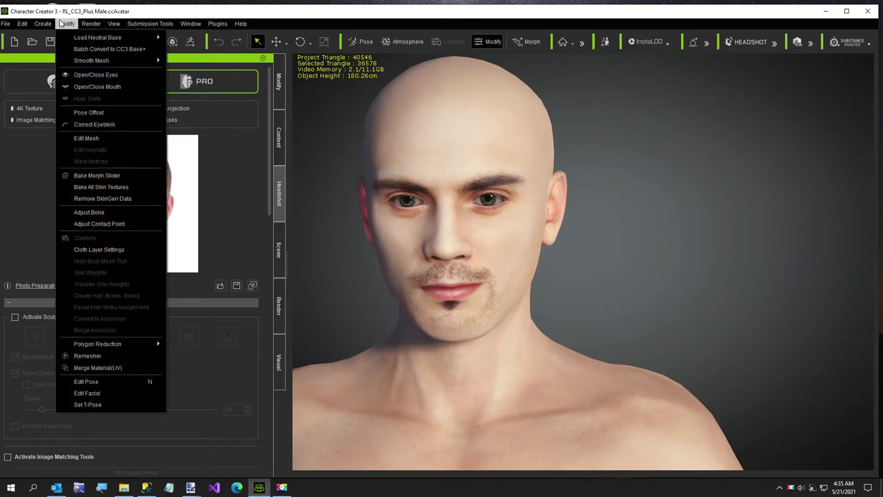
{"action": "left_click", "coordinate": [93, 75]}
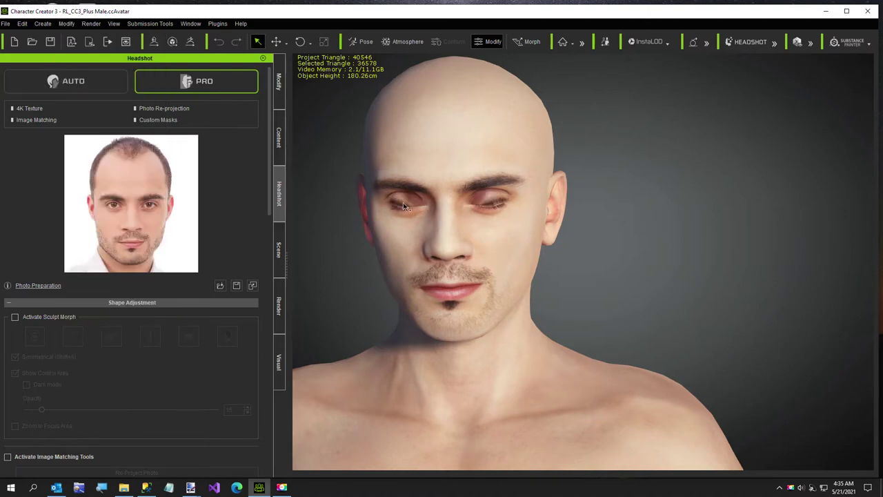
{"action": "right_click_drag", "start_coordinate": [531, 245], "coordinate": [575, 245]}
{"action": "scroll", "coordinate": [470, 212], "scroll_direction": "up", "scroll_amount": 3}
{"action": "scroll", "coordinate": [469, 212], "scroll_direction": "up", "scroll_amount": 2}
{"action": "middle_click_drag", "start_coordinate": [468, 211], "coordinate": [579, 268]}
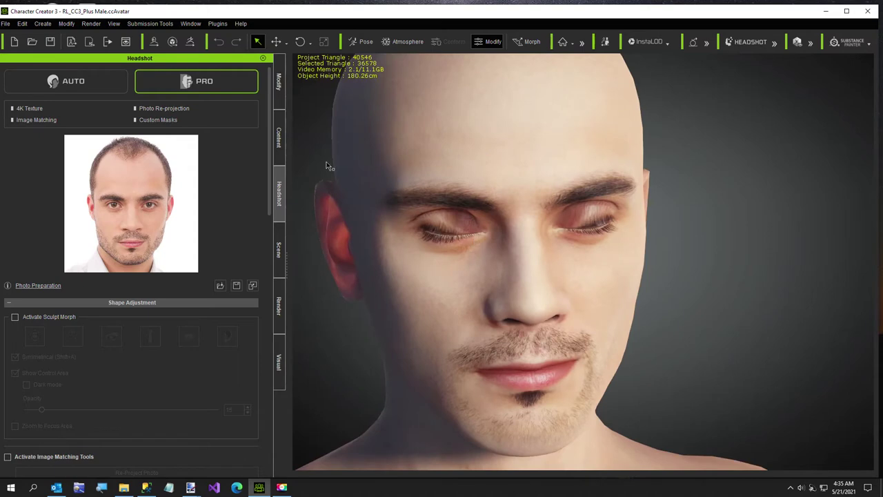
Step: Apply the eyeblink correction to the character's closed eyes
{"action": "left_click", "coordinate": [67, 24]}
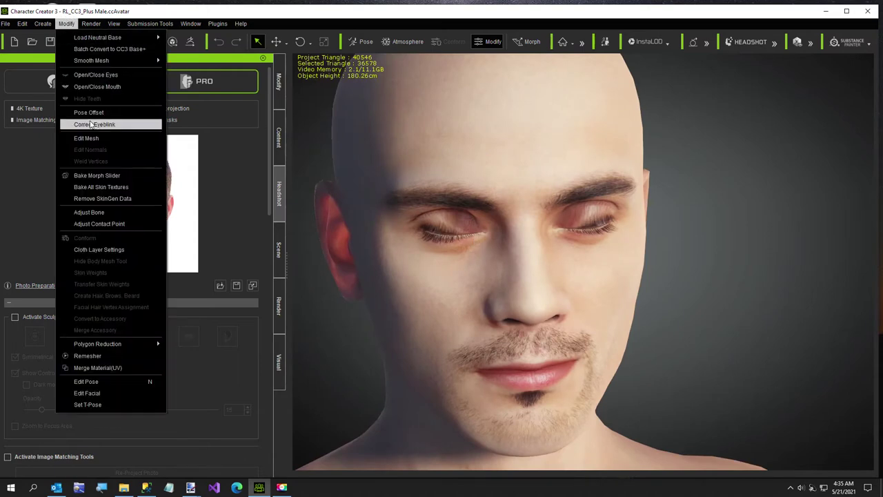
{"action": "left_click", "coordinate": [89, 124]}
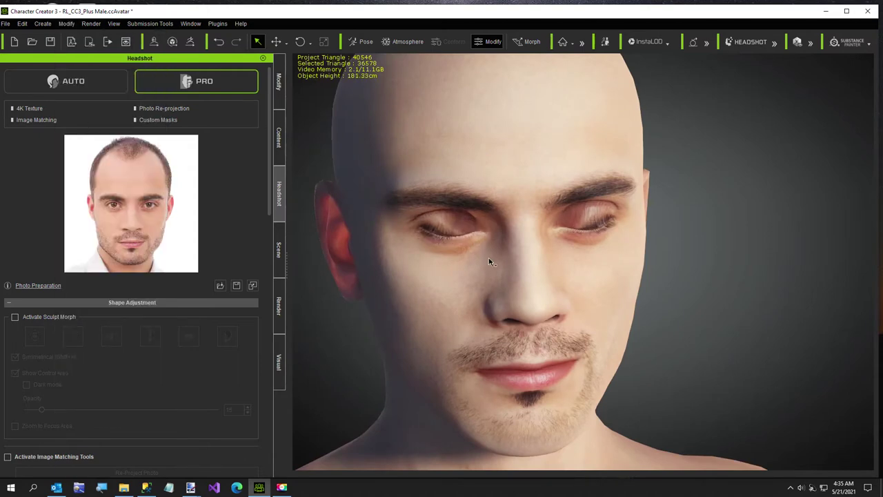
{"action": "right_click_drag", "start_coordinate": [488, 257], "coordinate": [449, 262]}
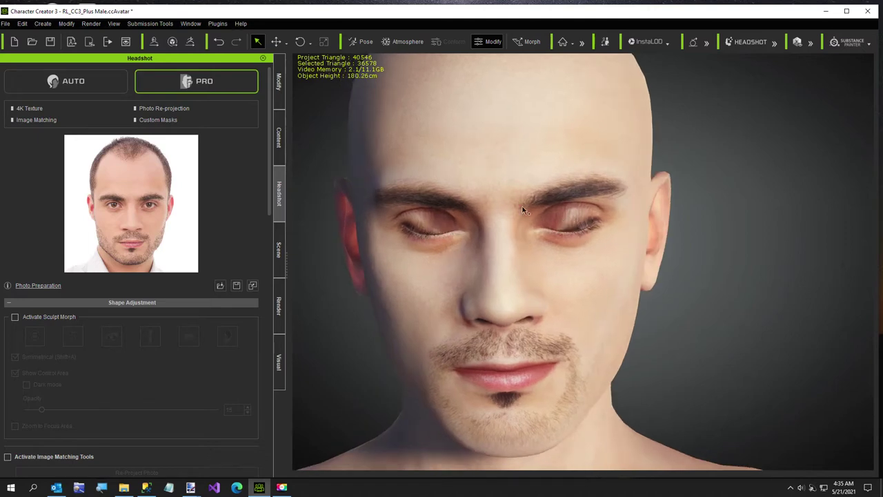
Step: Activate the skin editor for the character and keep the modified material and texture settings
{"action": "left_click", "coordinate": [277, 85]}
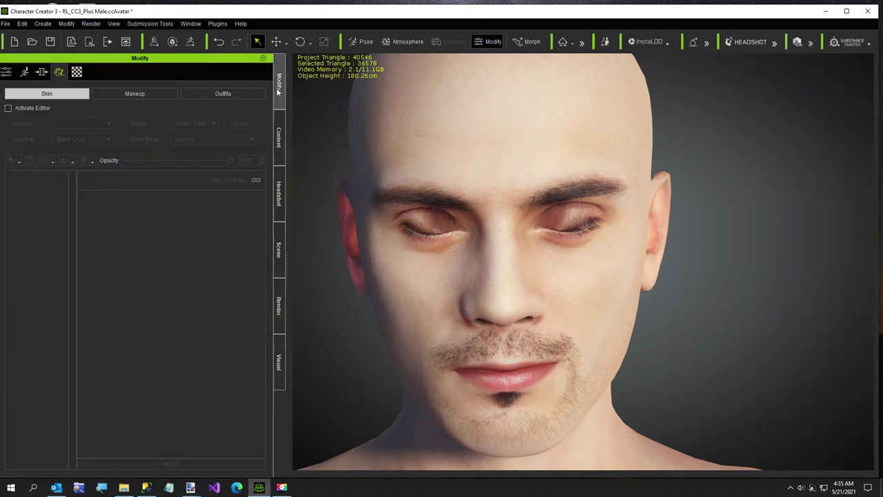
{"action": "left_click", "coordinate": [14, 107]}
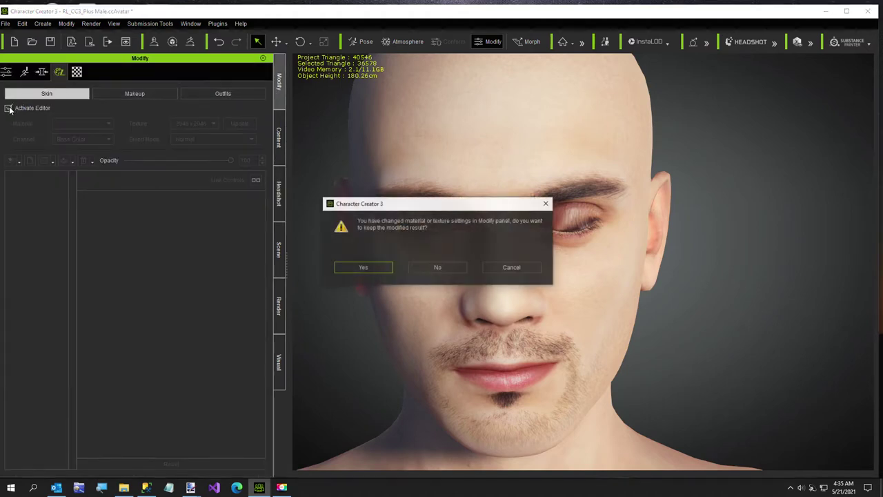
{"action": "left_click", "coordinate": [364, 267]}
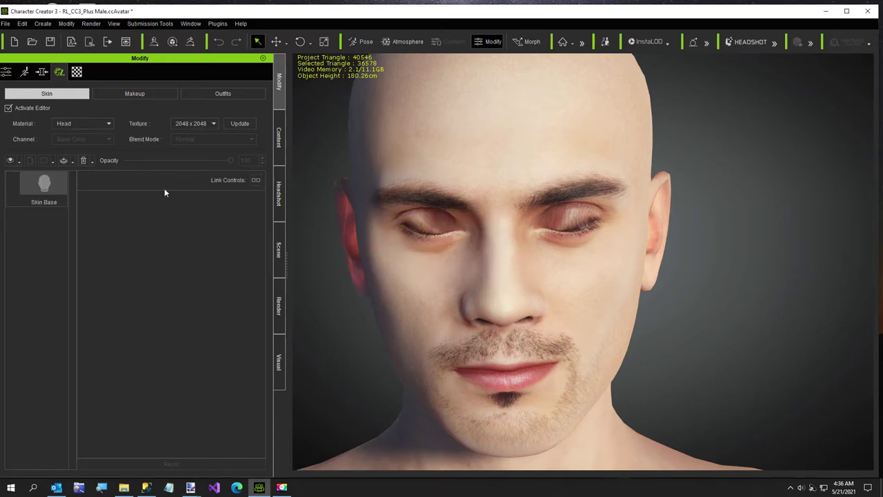
Step: Export the Skin Base's Base Color texture for the head to the Temp folder as a PNG named Head
{"action": "left_click", "coordinate": [51, 181]}
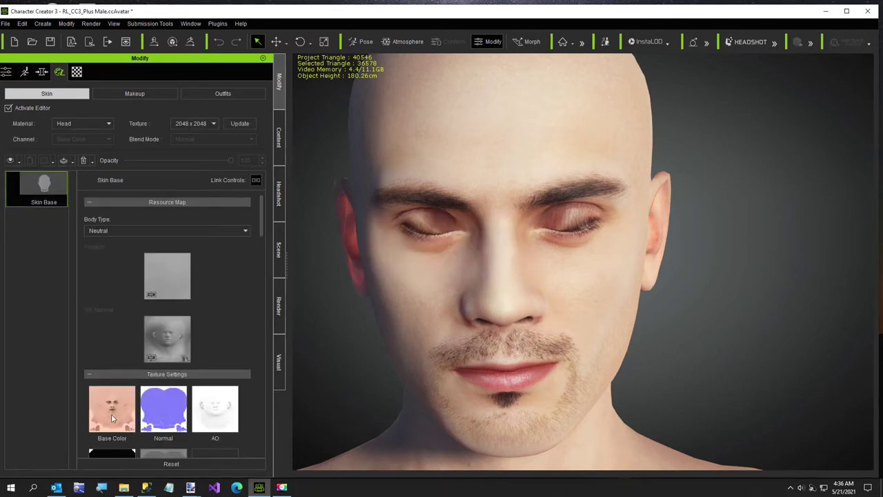
{"action": "right_click", "coordinate": [111, 414]}
{"action": "left_click", "coordinate": [131, 435]}
{"action": "left_click", "coordinate": [34, 296]}
{"action": "left_click", "coordinate": [130, 430]}
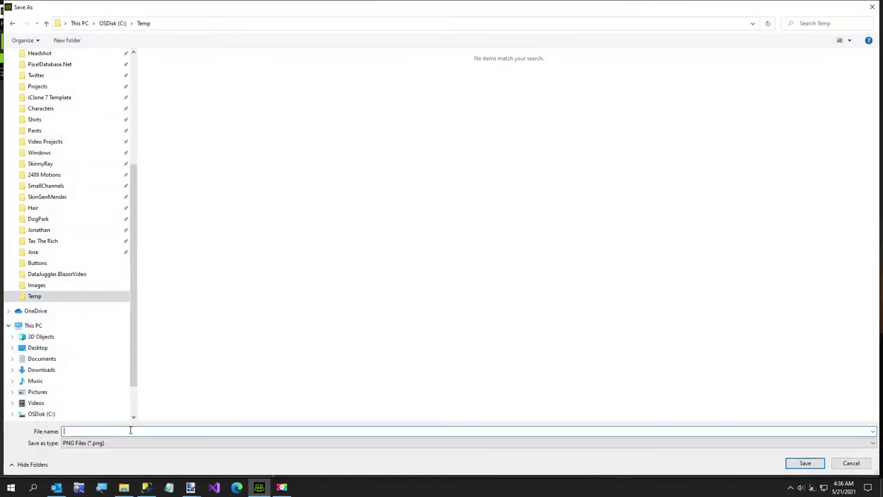
{"action": "type", "text": "Head"}
{"action": "key", "text": "Return"}
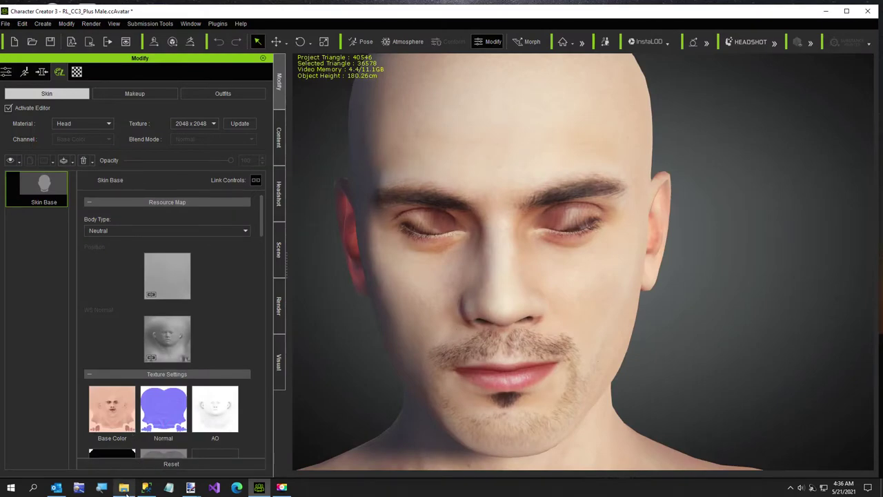
Step: Open Head.png in paint.net and close the first three other open images, leaving the portrait photo and head texture
{"action": "left_click", "coordinate": [123, 487]}
{"action": "double_click", "coordinate": [226, 212]}
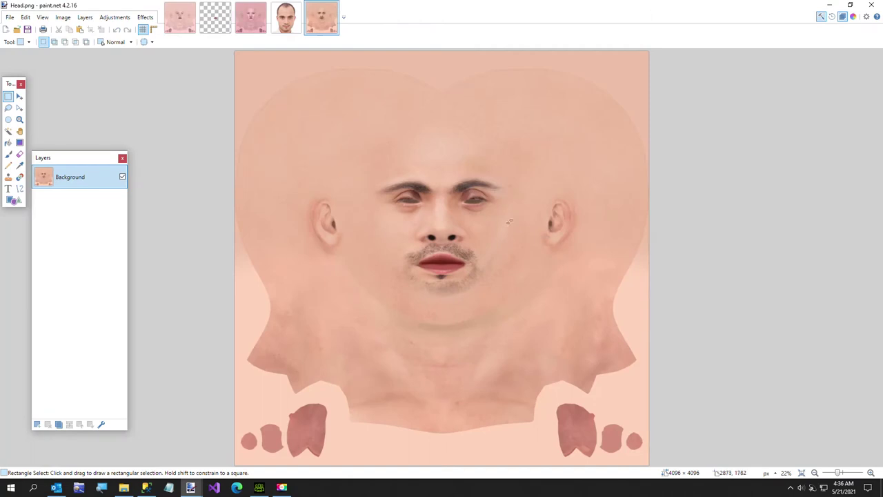
{"action": "left_click", "coordinate": [191, 7]}
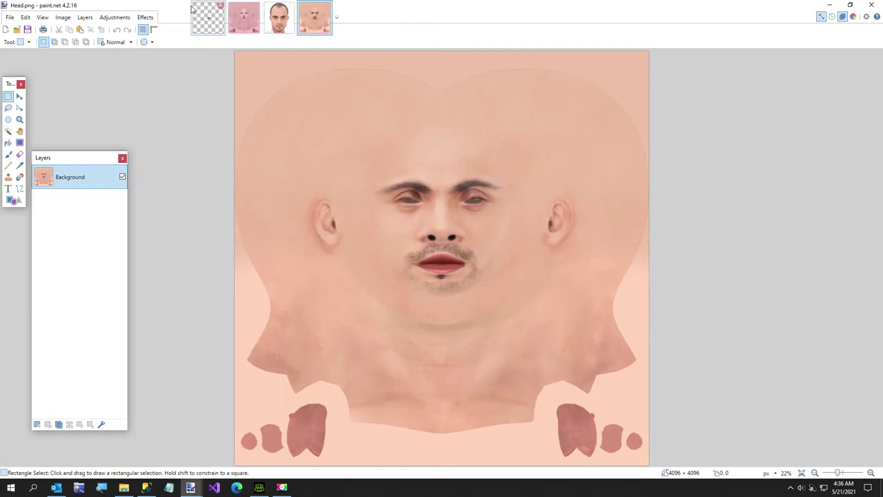
{"action": "left_click", "coordinate": [191, 7]}
{"action": "left_click", "coordinate": [191, 7]}
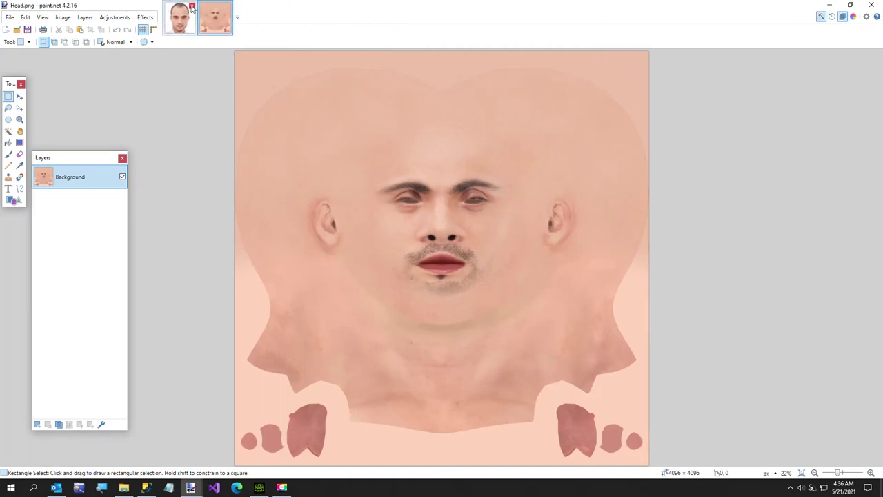
Step: Use the Clone Stamp to cover the lashes and dark inner area on the upper eyelid of the left-hand eye
{"action": "scroll", "coordinate": [509, 290], "scroll_direction": "up", "scroll_amount": 5, "text": "ctrl"}
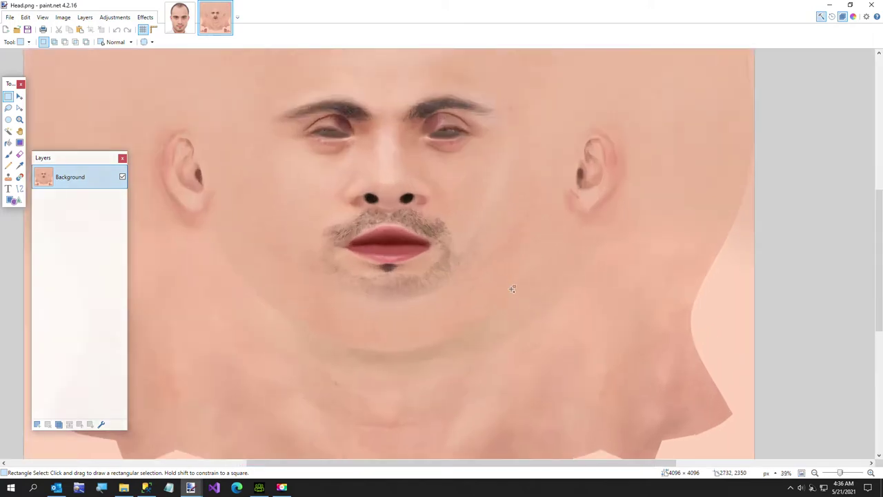
{"action": "scroll", "coordinate": [495, 297], "scroll_direction": "up", "scroll_amount": 2}
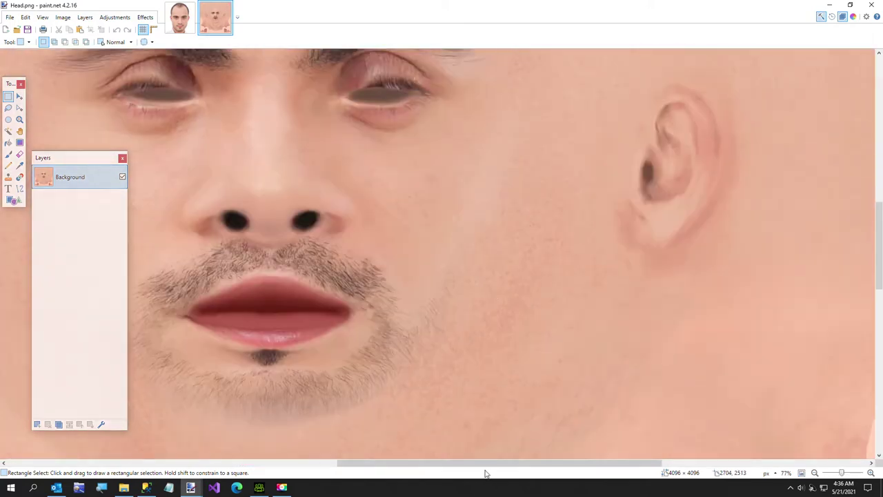
{"action": "scroll", "coordinate": [485, 466], "scroll_direction": "left", "scroll_amount": 4}
{"action": "scroll", "coordinate": [472, 374], "scroll_direction": "up", "scroll_amount": 3}
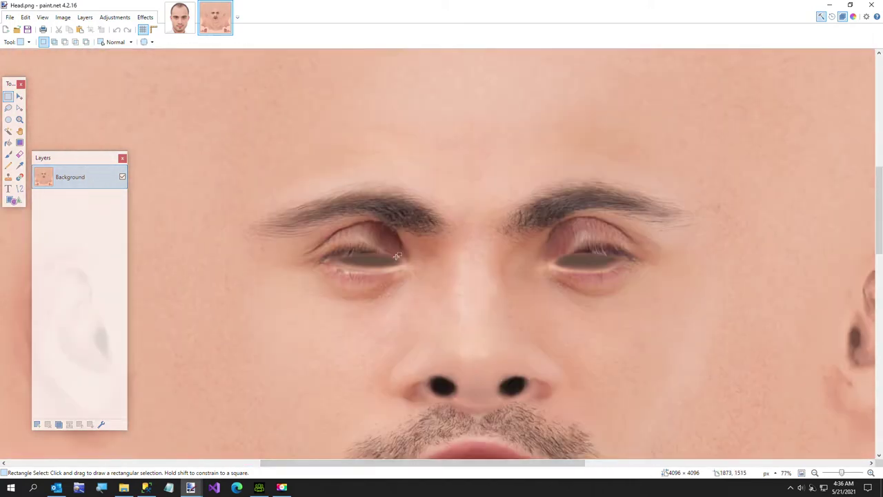
{"action": "left_click", "coordinate": [8, 176]}
{"action": "scroll", "coordinate": [368, 309], "scroll_direction": "up", "scroll_amount": 1, "text": "ctrl"}
{"action": "scroll", "coordinate": [368, 309], "scroll_direction": "up", "scroll_amount": 1, "text": "ctrl"}
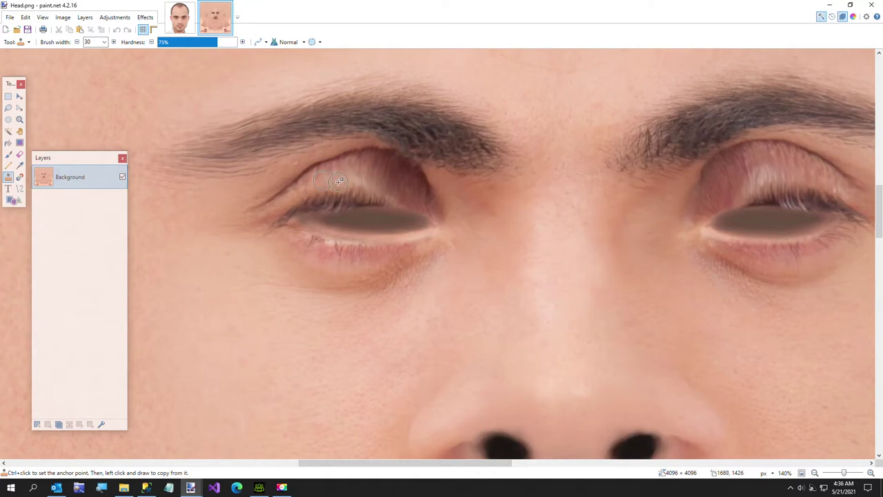
{"action": "mouse_move", "coordinate": [345, 186]}
{"action": "left_mouse_down"}
{"action": "mouse_move", "coordinate": [360, 190]}
{"action": "mouse_move", "coordinate": [317, 187]}
{"action": "mouse_move", "coordinate": [345, 192]}
{"action": "mouse_move", "coordinate": [345, 177]}
{"action": "mouse_move", "coordinate": [381, 186]}
{"action": "mouse_move", "coordinate": [317, 181]}
{"action": "left_mouse_up"}
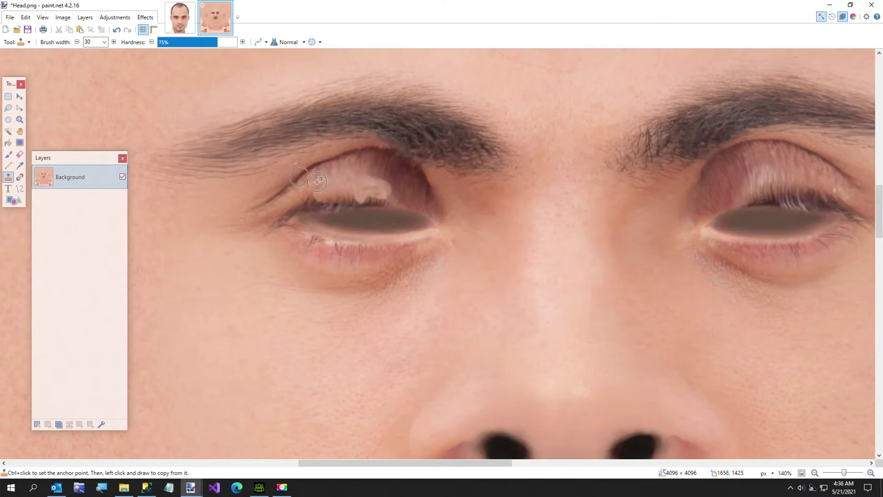
{"action": "mouse_move", "coordinate": [369, 178]}
{"action": "left_mouse_down"}
{"action": "mouse_move", "coordinate": [387, 180]}
{"action": "mouse_move", "coordinate": [374, 166]}
{"action": "mouse_move", "coordinate": [386, 170]}
{"action": "mouse_move", "coordinate": [314, 201]}
{"action": "mouse_move", "coordinate": [331, 178]}
{"action": "mouse_move", "coordinate": [392, 198]}
{"action": "mouse_move", "coordinate": [418, 193]}
{"action": "mouse_move", "coordinate": [363, 171]}
{"action": "mouse_move", "coordinate": [384, 170]}
{"action": "mouse_move", "coordinate": [422, 186]}
{"action": "mouse_move", "coordinate": [420, 197]}
{"action": "mouse_move", "coordinate": [398, 200]}
{"action": "mouse_move", "coordinate": [408, 198]}
{"action": "left_mouse_up"}
{"action": "left_click_drag", "start_coordinate": [351, 181], "coordinate": [379, 192]}
Step: Clone clean skin over the remaining lashes along the outer half of the same upper eyelid
{"action": "left_click", "coordinate": [406, 187], "text": "ctrl"}
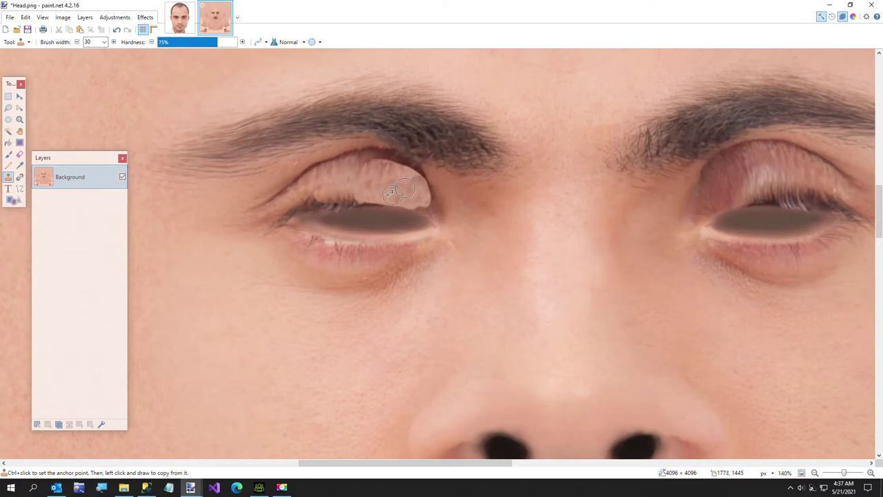
{"action": "left_click_drag", "start_coordinate": [387, 188], "coordinate": [289, 199]}
{"action": "left_click", "coordinate": [315, 192], "text": "ctrl"}
{"action": "left_click", "coordinate": [314, 191], "text": "ctrl"}
{"action": "left_click_drag", "start_coordinate": [350, 190], "coordinate": [287, 208]}
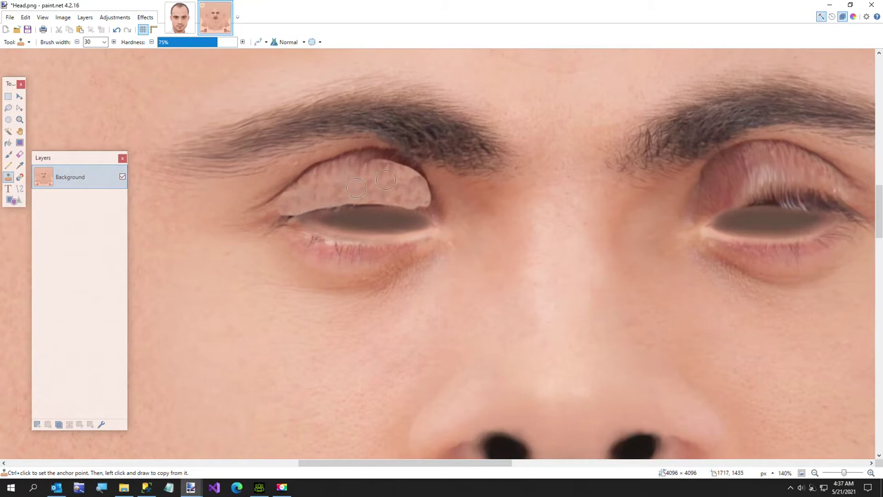
Step: Even out the cloned skin texture across the middle and upper part of the eyelid with more clone strokes
{"action": "scroll", "coordinate": [357, 190], "scroll_direction": "up", "scroll_amount": 4, "text": "ctrl"}
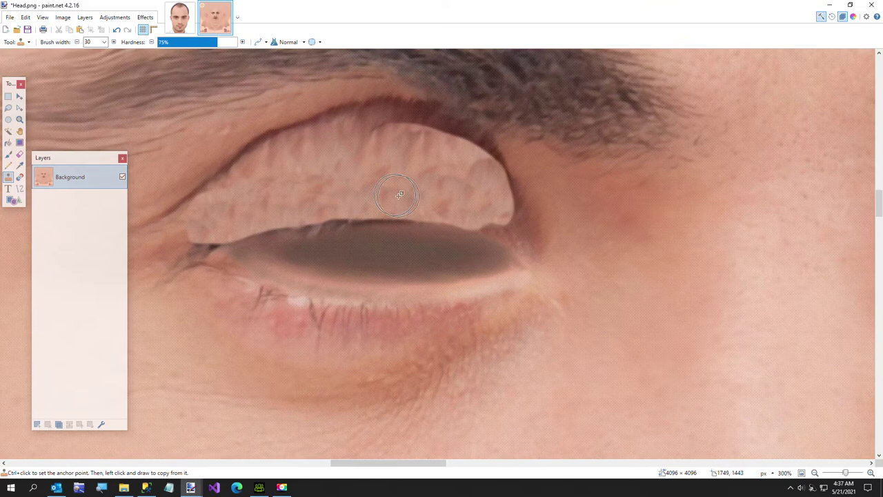
{"action": "left_click_drag", "start_coordinate": [352, 198], "coordinate": [266, 212]}
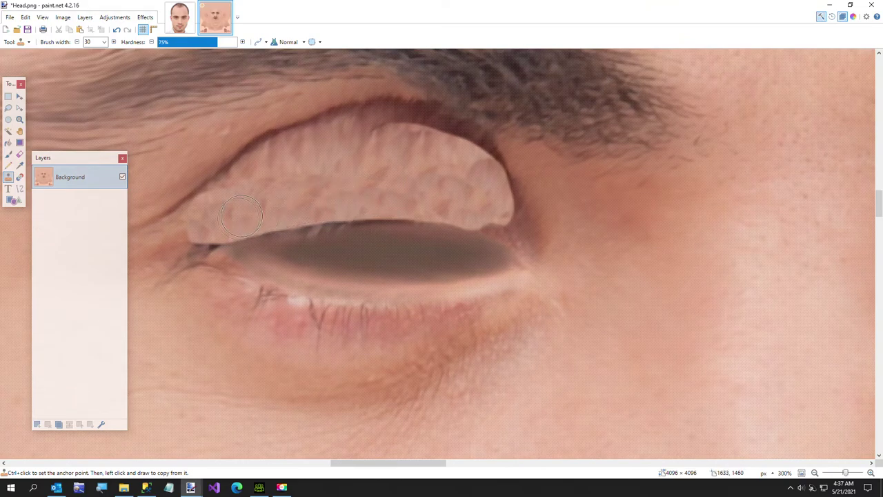
{"action": "mouse_move", "coordinate": [325, 165]}
{"action": "left_mouse_down"}
{"action": "mouse_move", "coordinate": [381, 132]}
{"action": "mouse_move", "coordinate": [335, 162]}
{"action": "mouse_move", "coordinate": [336, 140]}
{"action": "mouse_move", "coordinate": [366, 142]}
{"action": "mouse_move", "coordinate": [331, 176]}
{"action": "mouse_move", "coordinate": [357, 188]}
{"action": "left_mouse_up"}
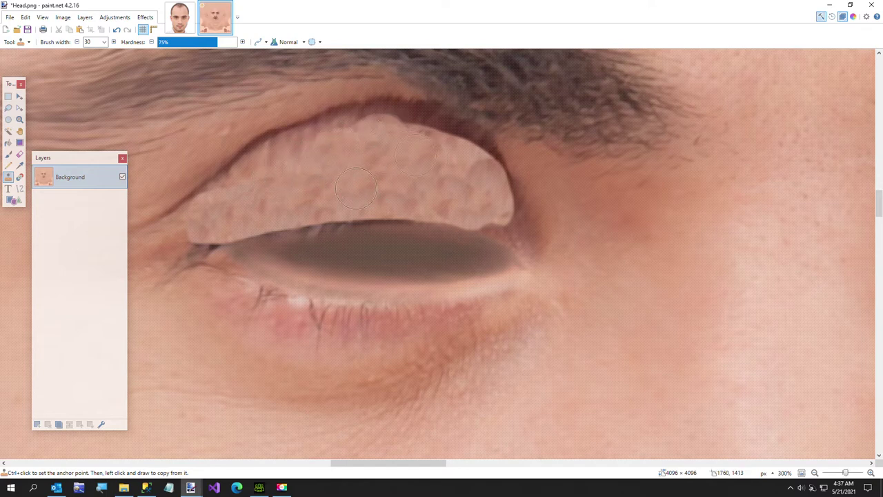
{"action": "mouse_move", "coordinate": [421, 210]}
{"action": "left_mouse_down"}
{"action": "mouse_move", "coordinate": [392, 181]}
{"action": "mouse_move", "coordinate": [471, 193]}
{"action": "mouse_move", "coordinate": [320, 149]}
{"action": "mouse_move", "coordinate": [362, 138]}
{"action": "mouse_move", "coordinate": [407, 143]}
{"action": "mouse_move", "coordinate": [437, 165]}
{"action": "left_mouse_up"}
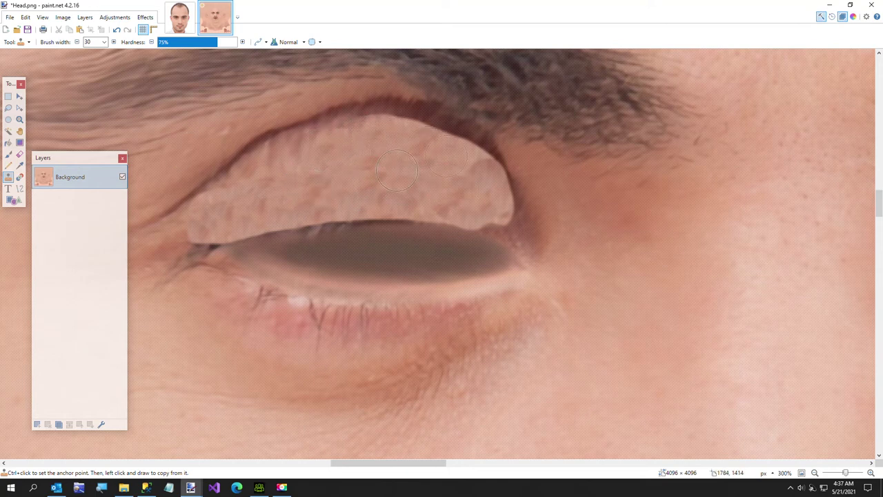
{"action": "mouse_move", "coordinate": [308, 158]}
{"action": "left_mouse_down"}
{"action": "mouse_move", "coordinate": [336, 138]}
{"action": "mouse_move", "coordinate": [455, 165]}
{"action": "mouse_move", "coordinate": [373, 165]}
{"action": "mouse_move", "coordinate": [398, 152]}
{"action": "left_mouse_up"}
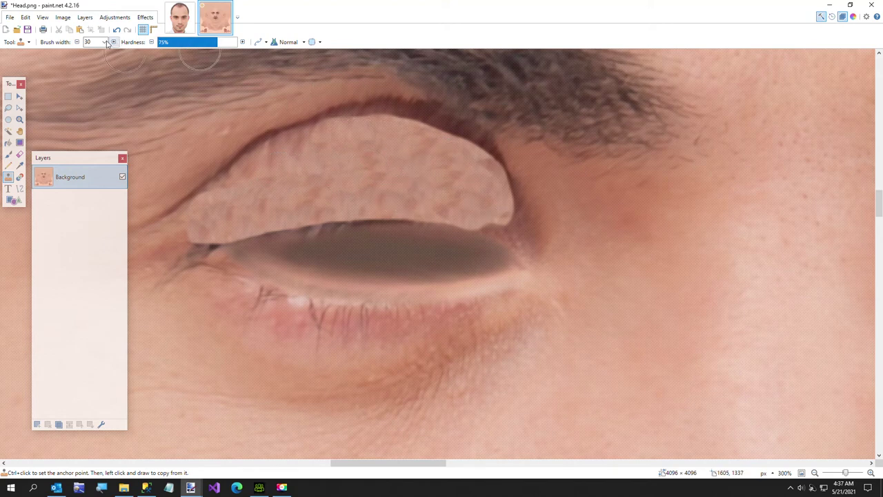
Step: Set the clone brush width to 8 and fill the eyelid's inner corner with cloned skin
{"action": "left_click", "coordinate": [104, 42]}
{"action": "scroll", "coordinate": [96, 62], "scroll_direction": "up", "scroll_amount": 4}
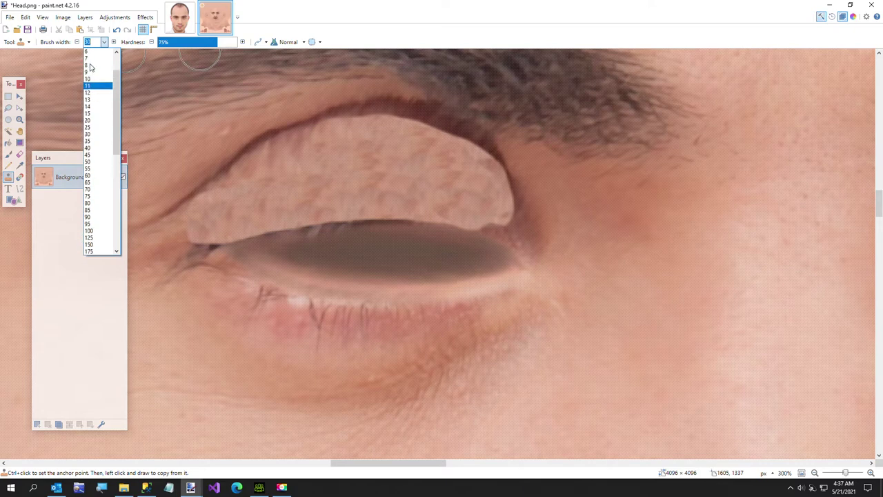
{"action": "left_click", "coordinate": [90, 66]}
{"action": "mouse_move", "coordinate": [507, 211]}
{"action": "left_mouse_down"}
{"action": "mouse_move", "coordinate": [514, 241]}
{"action": "mouse_move", "coordinate": [503, 226]}
{"action": "left_mouse_up"}
{"action": "left_click", "coordinate": [472, 190], "text": "ctrl"}
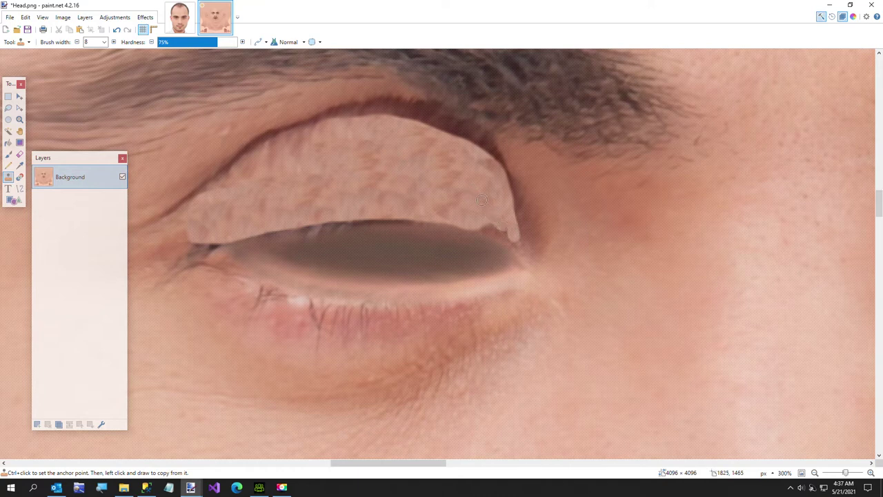
{"action": "left_click", "coordinate": [347, 160], "text": "ctrl"}
{"action": "left_click_drag", "start_coordinate": [477, 221], "coordinate": [502, 233]}
Step: Clone eyelid skin along the lid's lower edge, just above the grey eye opening
{"action": "left_click", "coordinate": [334, 175], "text": "ctrl"}
{"action": "left_click", "coordinate": [478, 214], "text": "ctrl"}
{"action": "left_click_drag", "start_coordinate": [405, 214], "coordinate": [370, 213]}
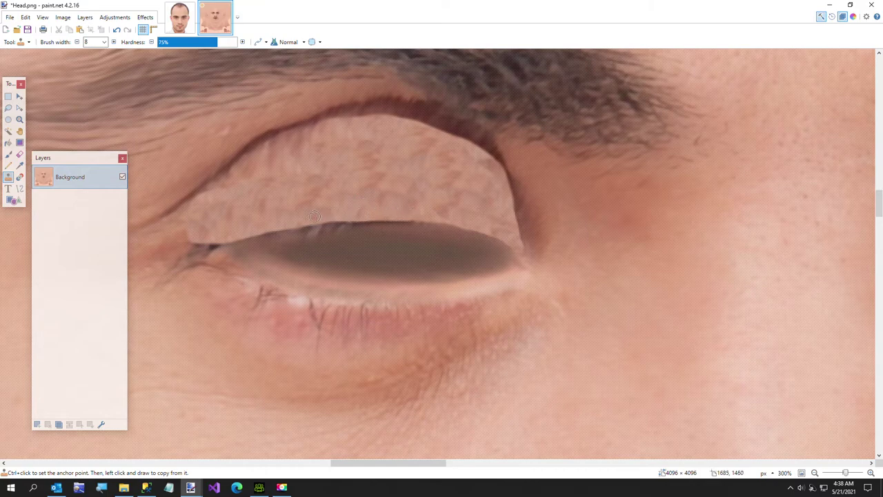
{"action": "scroll", "coordinate": [380, 191], "scroll_direction": "up", "scroll_amount": 2, "text": "ctrl"}
{"action": "mouse_move", "coordinate": [364, 217]}
{"action": "left_mouse_down"}
{"action": "mouse_move", "coordinate": [348, 228]}
{"action": "mouse_move", "coordinate": [335, 218]}
{"action": "left_mouse_up"}
Step: Clone eyelid skin over the dark lashes at the eye's outer corner
{"action": "scroll", "coordinate": [247, 232], "scroll_direction": "down", "scroll_amount": 1, "text": "ctrl"}
{"action": "scroll", "coordinate": [306, 224], "scroll_direction": "down", "scroll_amount": 1, "text": "ctrl"}
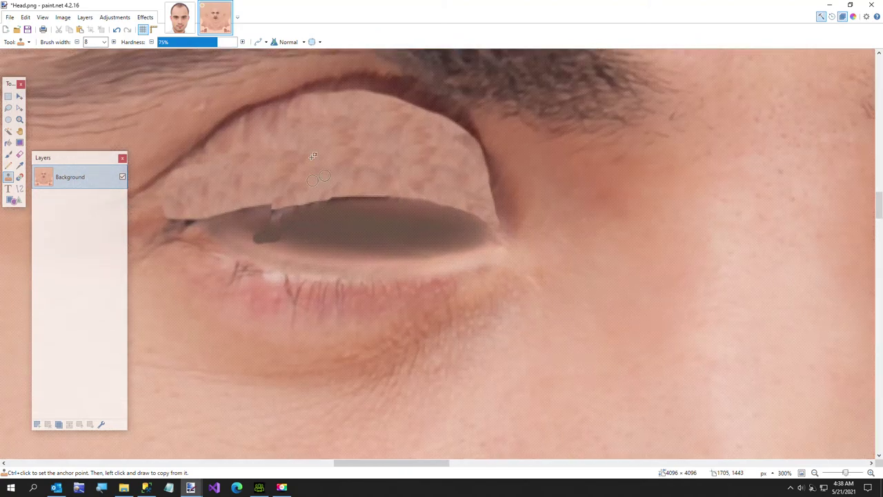
{"action": "scroll", "coordinate": [301, 150], "scroll_direction": "down", "scroll_amount": 1, "text": "ctrl"}
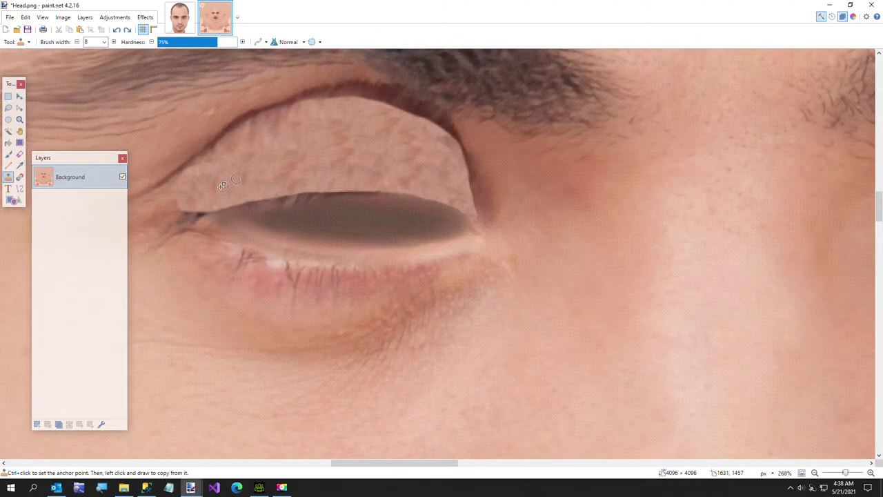
{"action": "left_click_drag", "start_coordinate": [208, 210], "coordinate": [187, 216]}
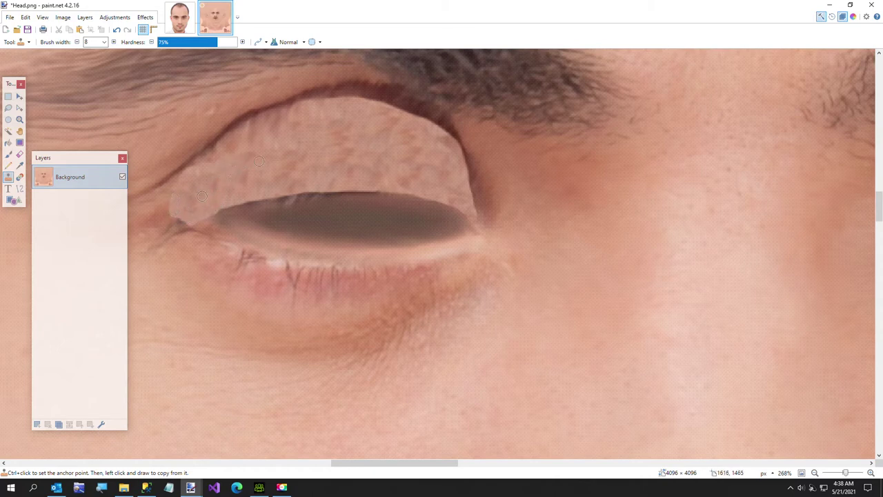
Step: Clone eyelid skin over the remaining lash marks along the lid's lower edge near the outer corner
{"action": "scroll", "coordinate": [201, 177], "scroll_direction": "down", "scroll_amount": 5, "text": "ctrl"}
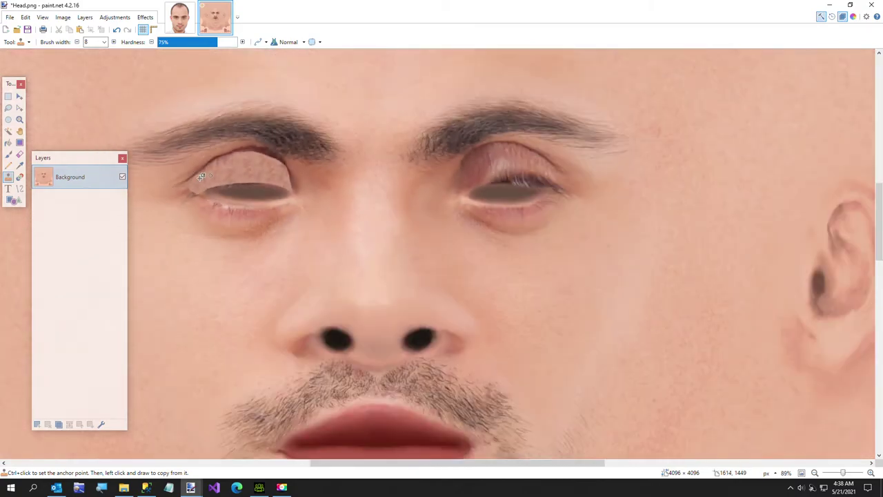
{"action": "scroll", "coordinate": [235, 166], "scroll_direction": "up", "scroll_amount": 4, "text": "ctrl"}
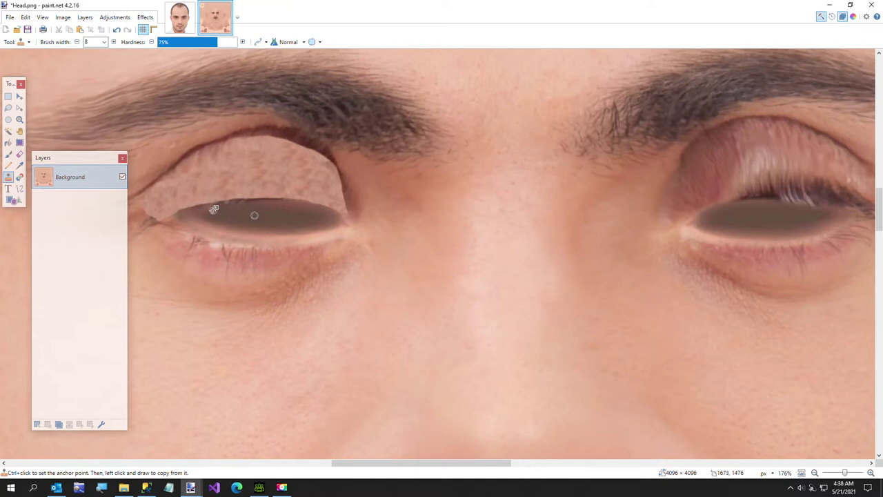
{"action": "left_click", "coordinate": [232, 206], "text": "ctrl"}
{"action": "left_click_drag", "start_coordinate": [231, 213], "coordinate": [211, 216]}
{"action": "scroll", "coordinate": [263, 210], "scroll_direction": "down", "scroll_amount": 3, "text": "ctrl"}
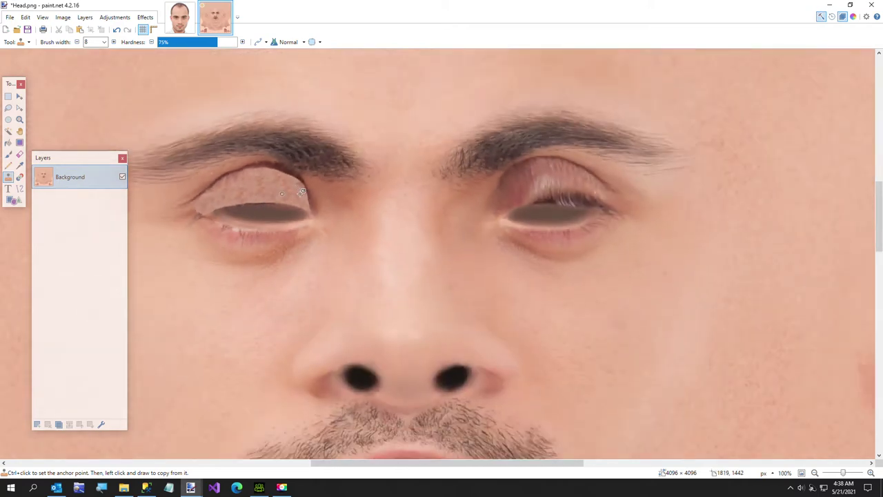
{"action": "scroll", "coordinate": [304, 191], "scroll_direction": "up", "scroll_amount": 3, "text": "ctrl"}
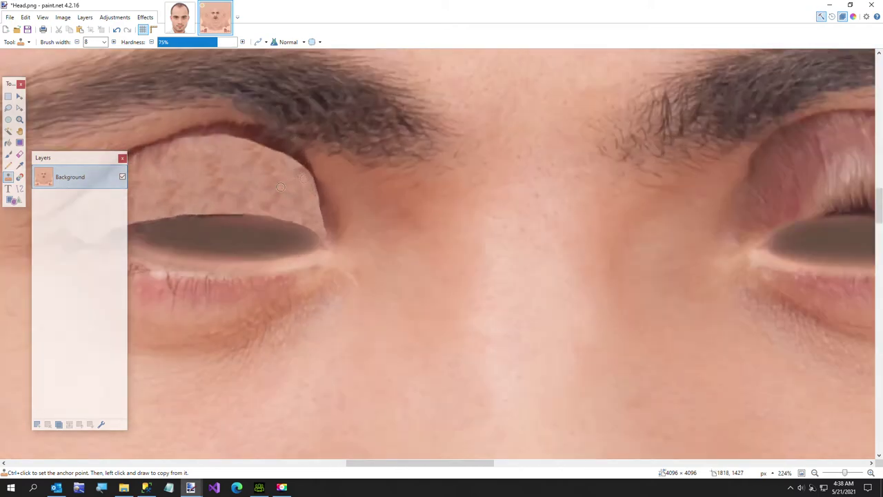
{"action": "scroll", "coordinate": [302, 207], "scroll_direction": "down", "scroll_amount": 5, "text": "ctrl"}
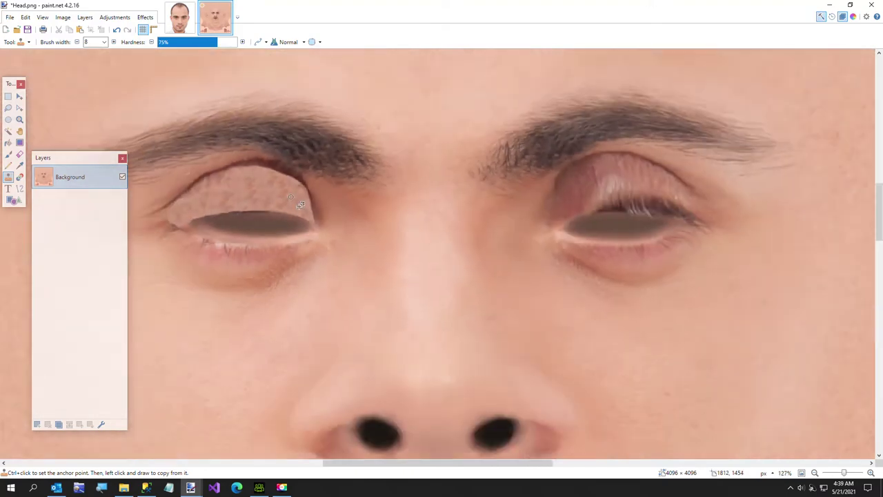
{"action": "scroll", "coordinate": [483, 203], "scroll_direction": "up", "scroll_amount": 4, "text": "ctrl"}
{"action": "scroll", "coordinate": [481, 207], "scroll_direction": "down", "scroll_amount": 2, "text": "ctrl"}
{"action": "scroll", "coordinate": [481, 208], "scroll_direction": "down", "scroll_amount": 1, "text": "ctrl"}
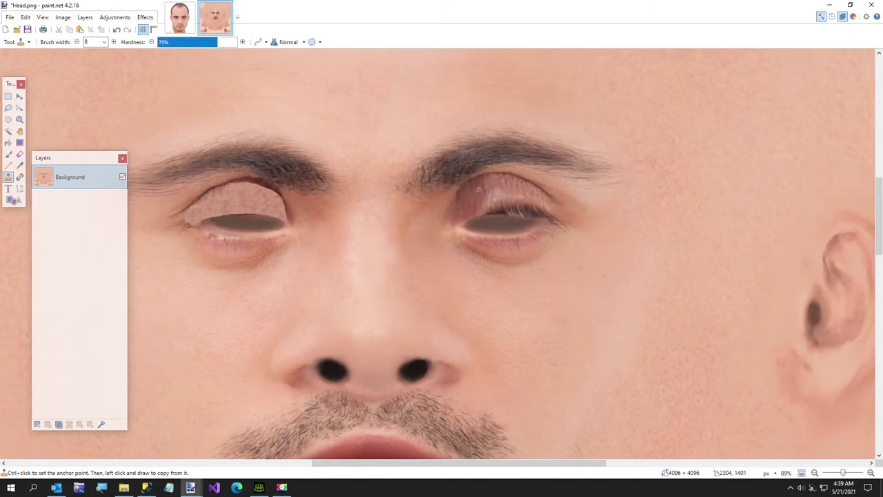
Step: Set the clone brush width to 25 and cover the lashes and middle of the second eyelid with skin cloned from the finished eyelid
{"action": "left_click_drag", "start_coordinate": [478, 188], "coordinate": [520, 190]}
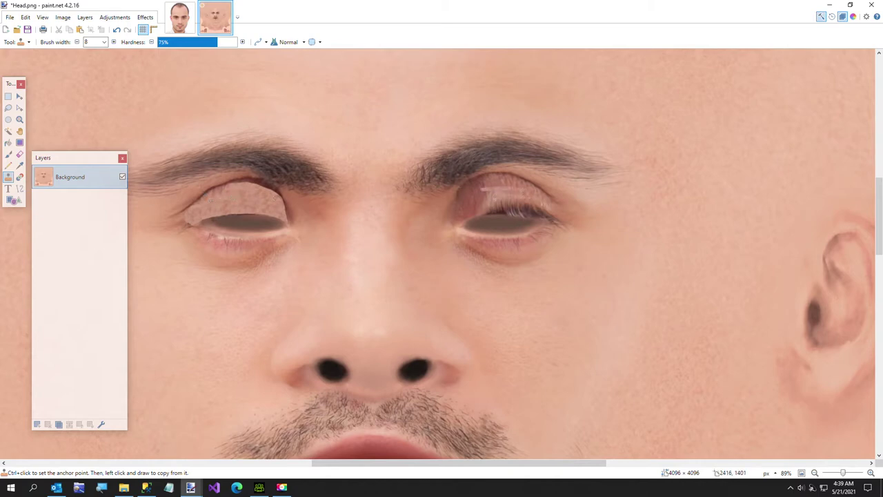
{"action": "left_click", "coordinate": [103, 42]}
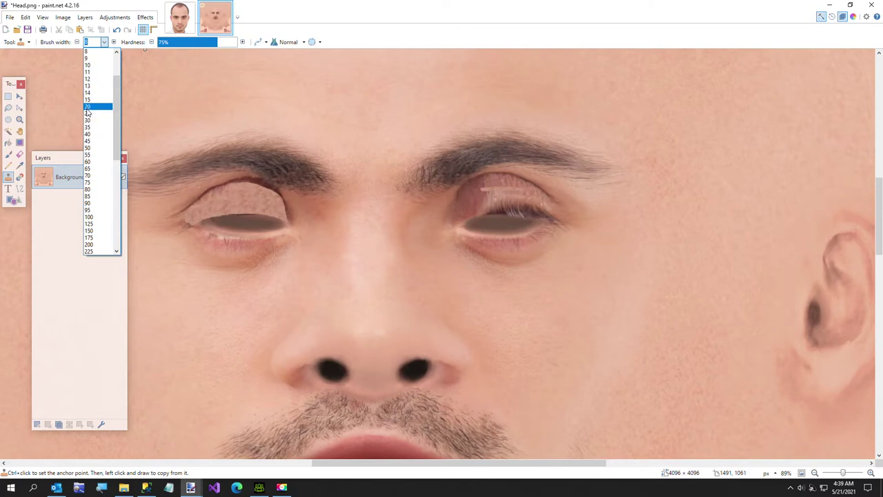
{"action": "left_click", "coordinate": [87, 114]}
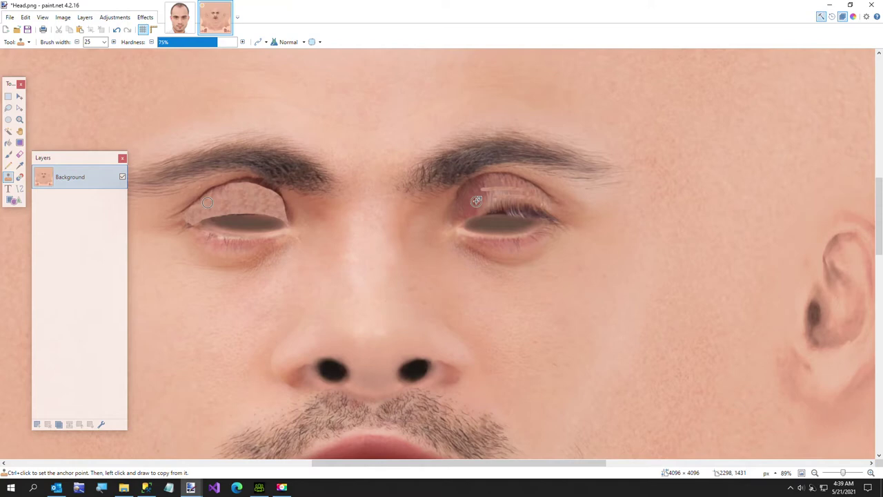
{"action": "left_click_drag", "start_coordinate": [477, 201], "coordinate": [520, 196]}
{"action": "left_click_drag", "start_coordinate": [458, 194], "coordinate": [477, 190]}
{"action": "left_click", "coordinate": [237, 202], "text": "ctrl"}
{"action": "mouse_move", "coordinate": [439, 197]}
{"action": "left_mouse_down"}
{"action": "mouse_move", "coordinate": [495, 181]}
{"action": "mouse_move", "coordinate": [492, 201]}
{"action": "mouse_move", "coordinate": [541, 208]}
{"action": "mouse_move", "coordinate": [506, 211]}
{"action": "mouse_move", "coordinate": [545, 211]}
{"action": "left_mouse_up"}
{"action": "left_click", "coordinate": [243, 196], "text": "ctrl"}
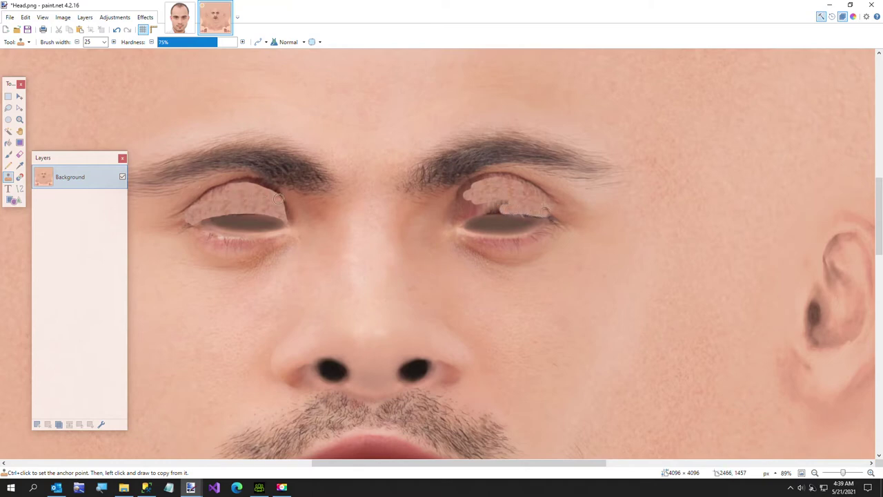
{"action": "left_click_drag", "start_coordinate": [453, 201], "coordinate": [502, 204]}
{"action": "left_click", "coordinate": [207, 210], "text": "ctrl"}
{"action": "left_click", "coordinate": [219, 202], "text": "ctrl"}
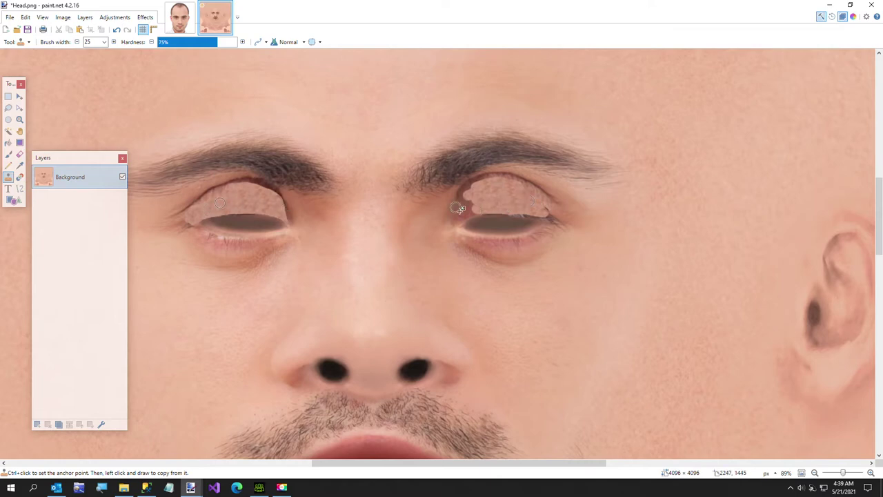
{"action": "left_click_drag", "start_coordinate": [459, 217], "coordinate": [531, 210]}
{"action": "key", "text": "ctrl+z"}
Step: Fill the second eyelid's inner corner and dark reddish inner edge with cloned eyelid skin
{"action": "left_click", "coordinate": [193, 213], "text": "ctrl"}
{"action": "left_click_drag", "start_coordinate": [457, 219], "coordinate": [460, 218]}
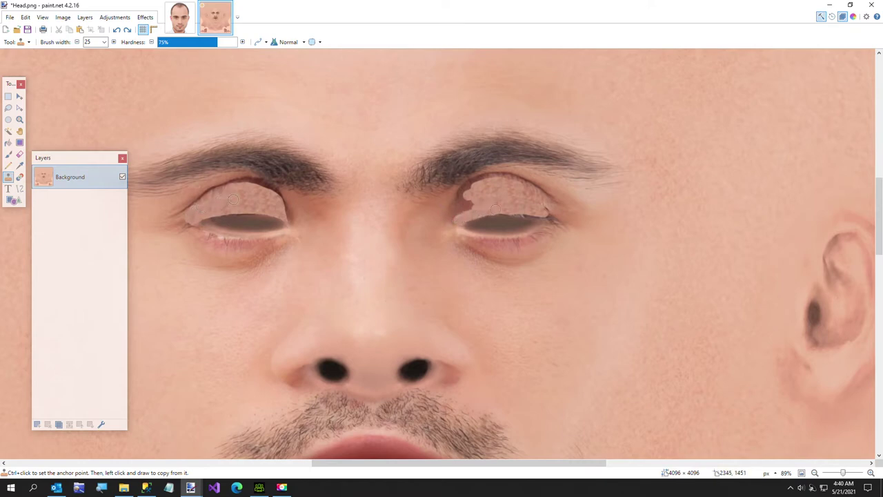
{"action": "scroll", "coordinate": [471, 204], "scroll_direction": "up", "scroll_amount": 2, "text": "ctrl"}
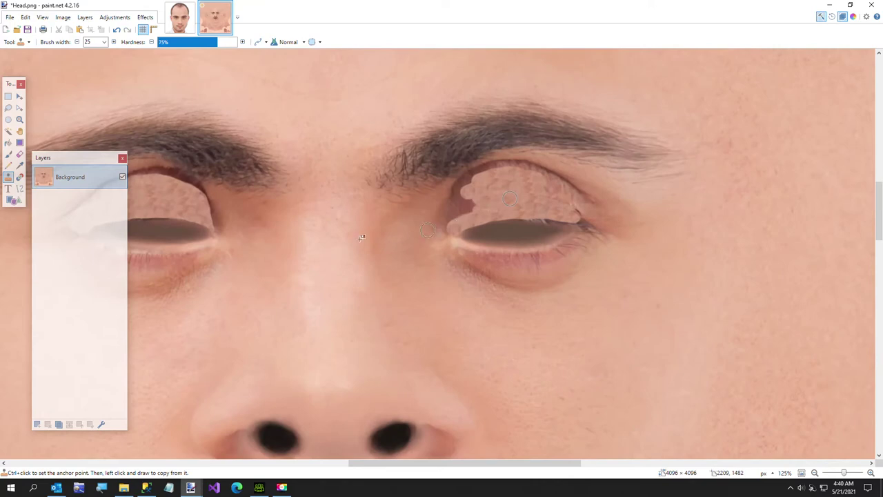
{"action": "left_click", "coordinate": [147, 191], "text": "ctrl"}
{"action": "left_click_drag", "start_coordinate": [455, 227], "coordinate": [461, 214]}
{"action": "left_click", "coordinate": [168, 197], "text": "ctrl"}
{"action": "left_click_drag", "start_coordinate": [459, 218], "coordinate": [463, 209]}
{"action": "left_click", "coordinate": [525, 196], "text": "ctrl"}
{"action": "left_click_drag", "start_coordinate": [449, 217], "coordinate": [453, 224]}
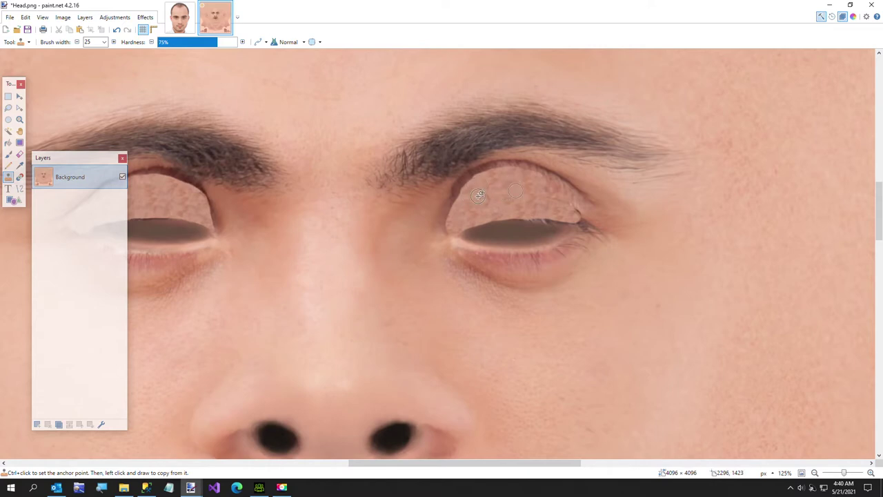
Step: Even out the second eyelid's texture from its inner part across to the lower outer edge with clone strokes
{"action": "scroll", "coordinate": [478, 195], "scroll_direction": "up", "scroll_amount": 3, "text": "ctrl"}
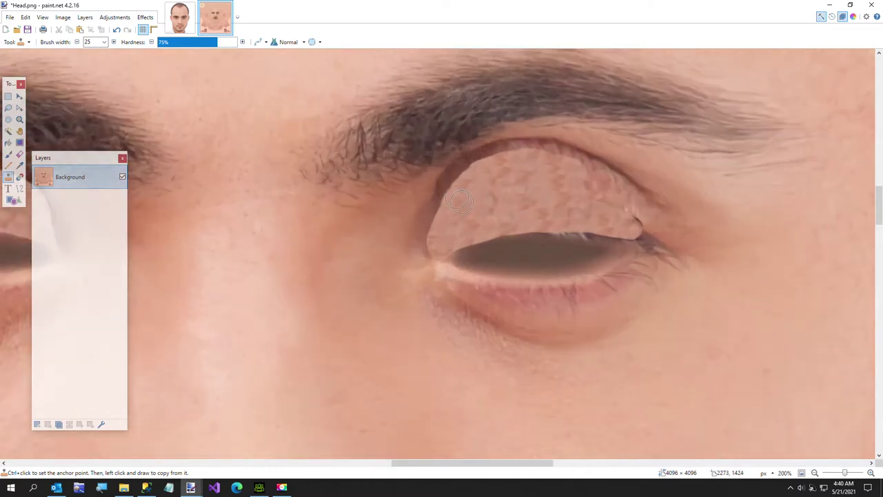
{"action": "left_click", "coordinate": [462, 214], "text": "ctrl"}
{"action": "mouse_move", "coordinate": [489, 181]}
{"action": "left_mouse_down"}
{"action": "mouse_move", "coordinate": [579, 170]}
{"action": "mouse_move", "coordinate": [624, 204]}
{"action": "mouse_move", "coordinate": [542, 215]}
{"action": "mouse_move", "coordinate": [623, 236]}
{"action": "left_mouse_up"}
{"action": "mouse_move", "coordinate": [561, 204]}
{"action": "left_mouse_down"}
{"action": "mouse_move", "coordinate": [634, 239]}
{"action": "mouse_move", "coordinate": [570, 208]}
{"action": "mouse_move", "coordinate": [597, 223]}
{"action": "mouse_move", "coordinate": [597, 232]}
{"action": "mouse_move", "coordinate": [575, 198]}
{"action": "mouse_move", "coordinate": [651, 234]}
{"action": "mouse_move", "coordinate": [497, 185]}
{"action": "left_mouse_up"}
Step: Clone eyelid skin over the dark lashes at the second eye's outer corner and along the upper lid
{"action": "left_click", "coordinate": [497, 185], "text": "ctrl"}
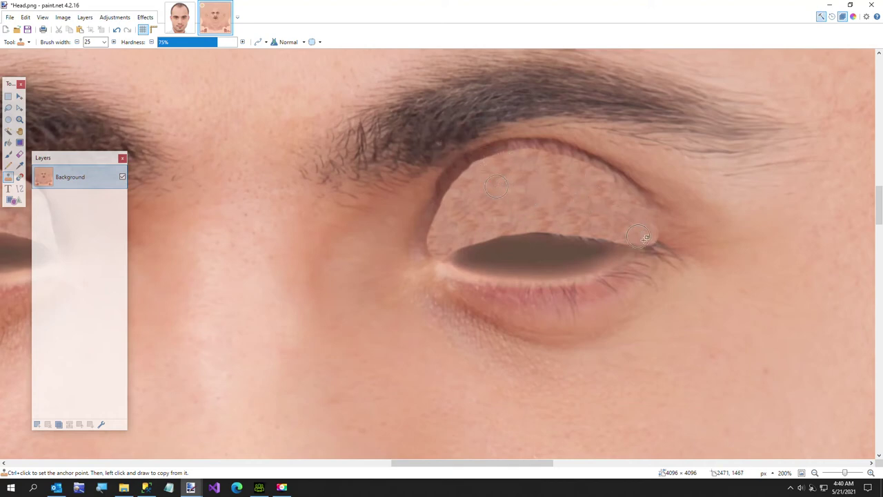
{"action": "left_click", "coordinate": [655, 246]}
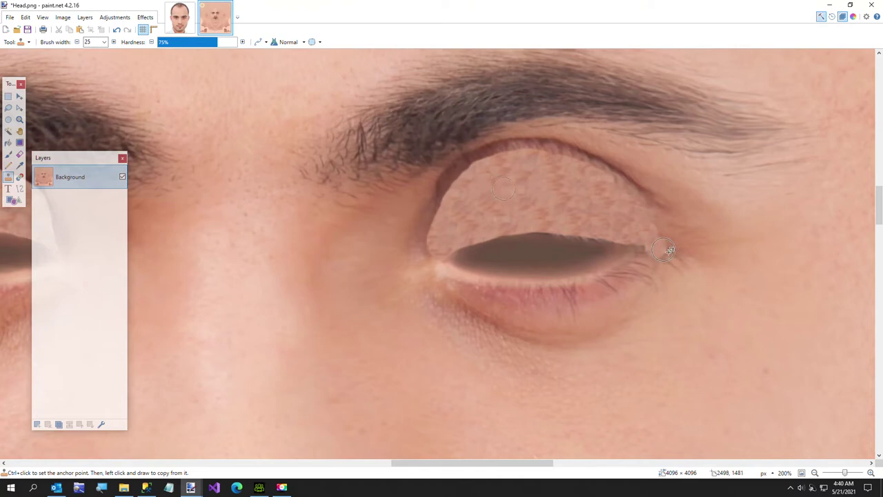
{"action": "left_click", "coordinate": [563, 188], "text": "ctrl"}
{"action": "mouse_move", "coordinate": [661, 248]}
{"action": "left_mouse_down"}
{"action": "mouse_move", "coordinate": [669, 254]}
{"action": "mouse_move", "coordinate": [641, 211]}
{"action": "mouse_move", "coordinate": [587, 177]}
{"action": "mouse_move", "coordinate": [607, 182]}
{"action": "mouse_move", "coordinate": [531, 160]}
{"action": "left_mouse_up"}
Step: Smooth the upper part and inner edge of the second eyelid with clone strokes from freshly sampled lid skin
{"action": "left_click", "coordinate": [581, 195], "text": "ctrl"}
{"action": "left_click", "coordinate": [590, 201], "text": "ctrl"}
{"action": "left_click", "coordinate": [567, 188], "text": "ctrl"}
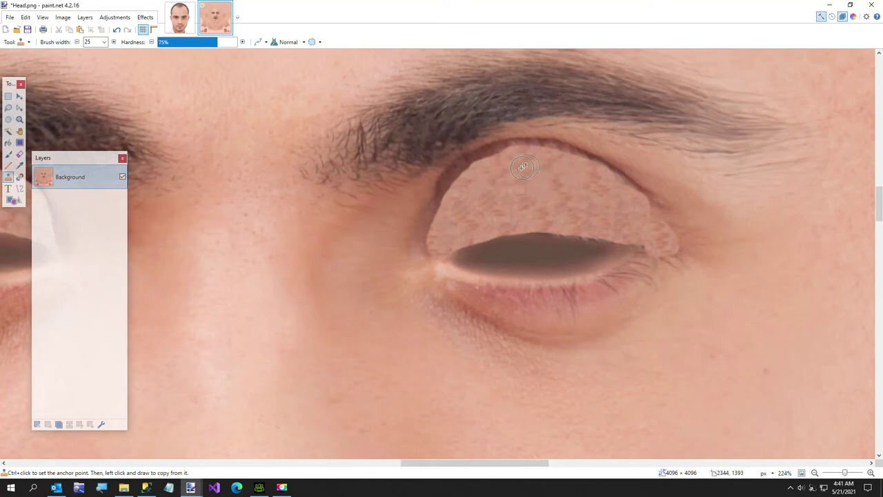
{"action": "scroll", "coordinate": [529, 164], "scroll_direction": "up", "scroll_amount": 2, "text": "ctrl"}
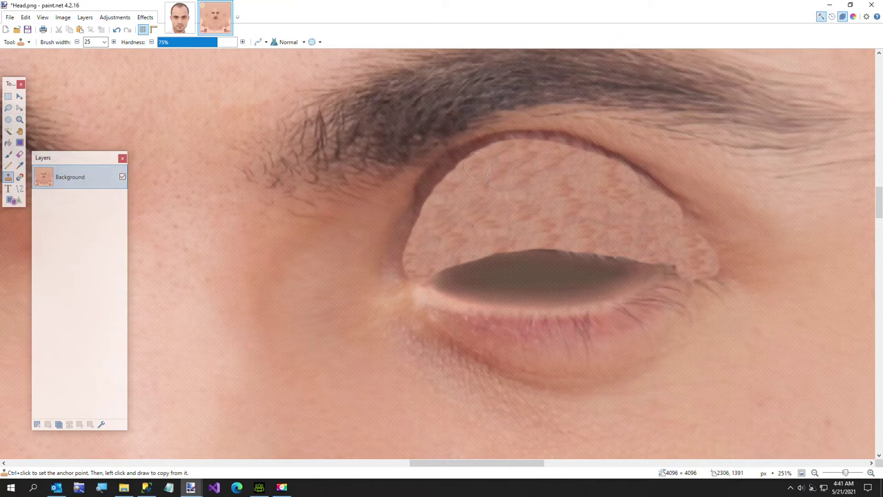
{"action": "mouse_move", "coordinate": [451, 191]}
{"action": "left_mouse_down"}
{"action": "mouse_move", "coordinate": [427, 200]}
{"action": "mouse_move", "coordinate": [453, 202]}
{"action": "mouse_move", "coordinate": [441, 194]}
{"action": "left_mouse_up"}
{"action": "left_click", "coordinate": [449, 192], "text": "ctrl"}
{"action": "left_click", "coordinate": [461, 203], "text": "ctrl"}
{"action": "left_click_drag", "start_coordinate": [431, 215], "coordinate": [428, 225]}
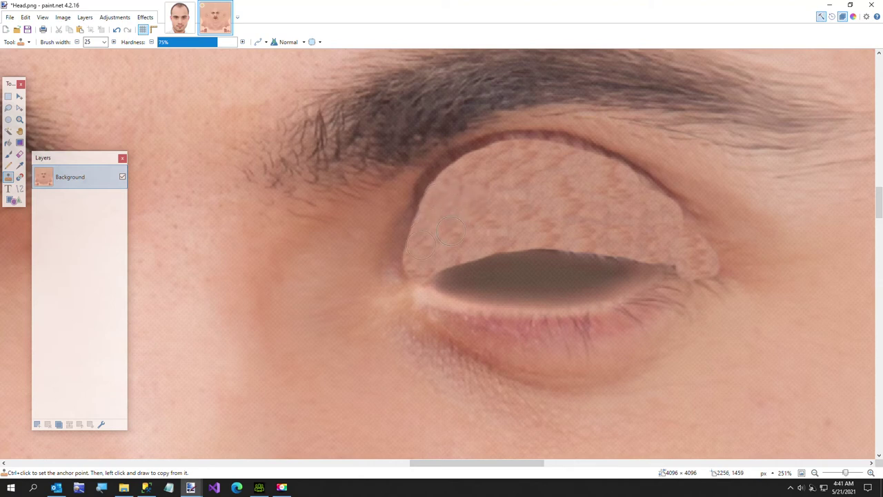
Step: Touch up the second eye's outer corner with skin sampled from the lid and the area beside it
{"action": "scroll", "coordinate": [502, 202], "scroll_direction": "down", "scroll_amount": 3, "text": "ctrl"}
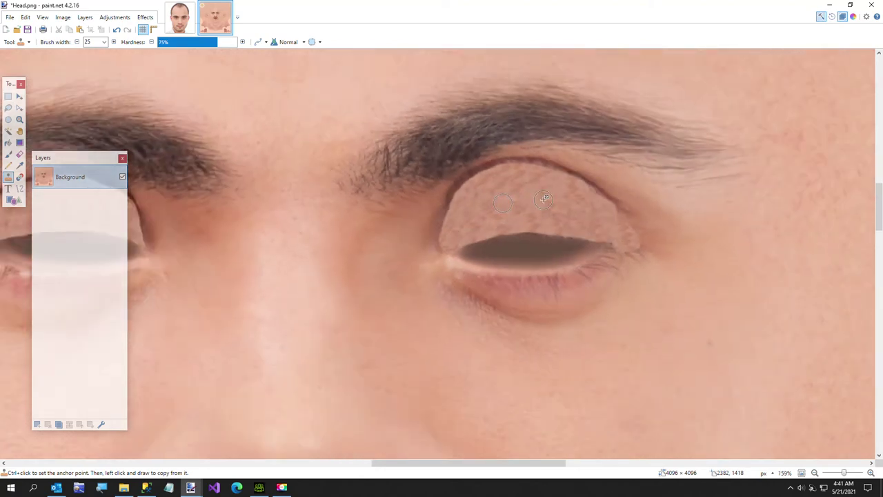
{"action": "left_click", "coordinate": [591, 217], "text": "ctrl"}
{"action": "left_click", "coordinate": [651, 233], "text": "ctrl"}
Step: Draw a rectangular selection of about 2200 × 331 pixels across both eyes and eyebrows, reaching from ear to ear
{"action": "scroll", "coordinate": [460, 211], "scroll_direction": "down", "scroll_amount": 5, "text": "ctrl"}
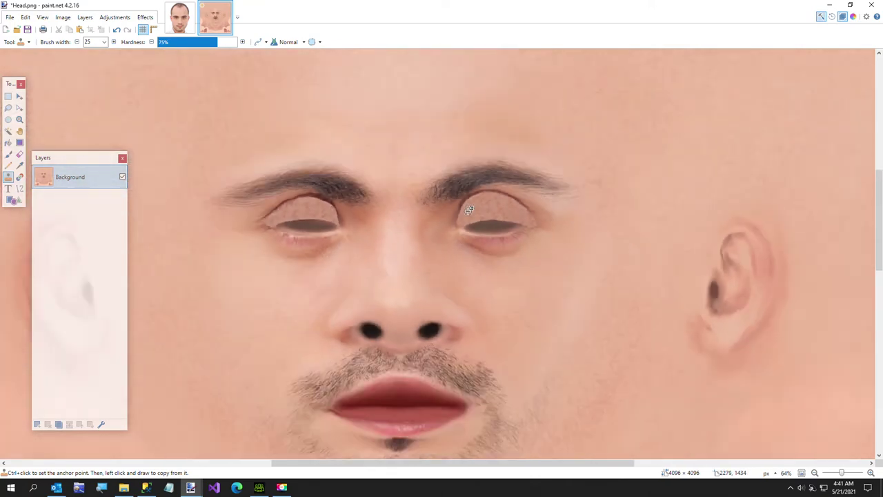
{"action": "scroll", "coordinate": [469, 209], "scroll_direction": "up", "scroll_amount": 4, "text": "ctrl"}
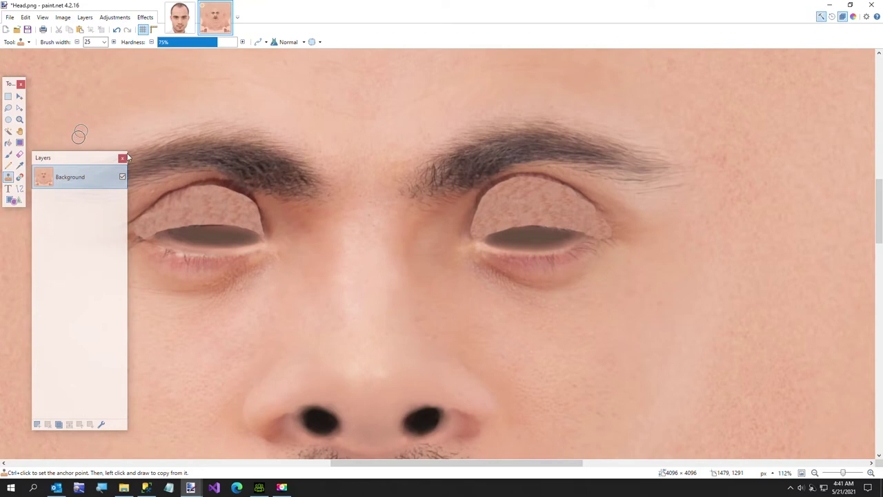
{"action": "scroll", "coordinate": [249, 199], "scroll_direction": "down", "scroll_amount": 3, "text": "ctrl"}
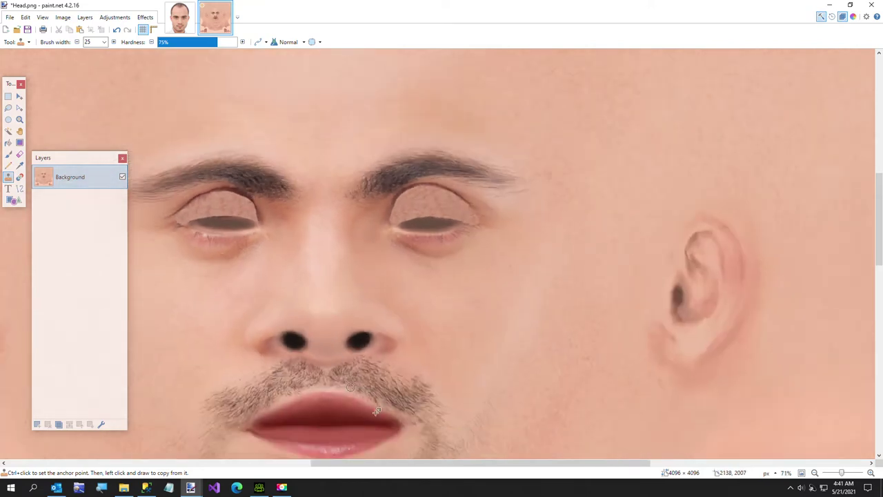
{"action": "left_click_drag", "start_coordinate": [418, 467], "coordinate": [351, 467]}
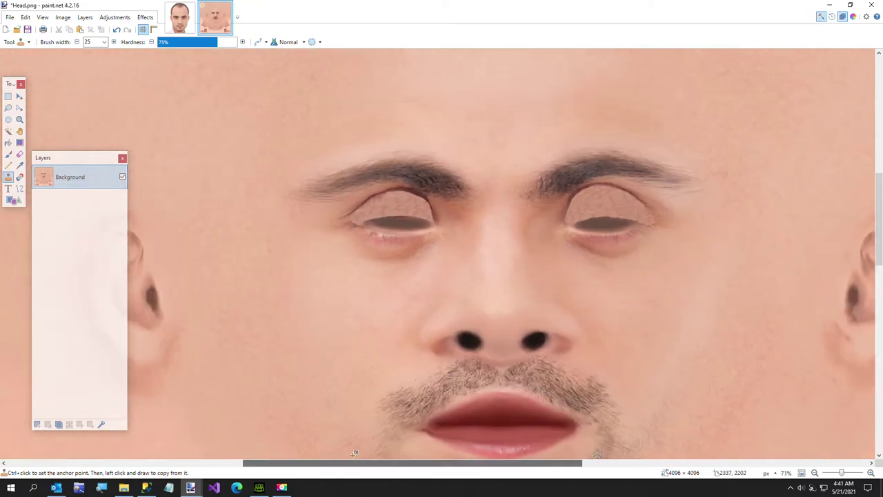
{"action": "left_click", "coordinate": [7, 96]}
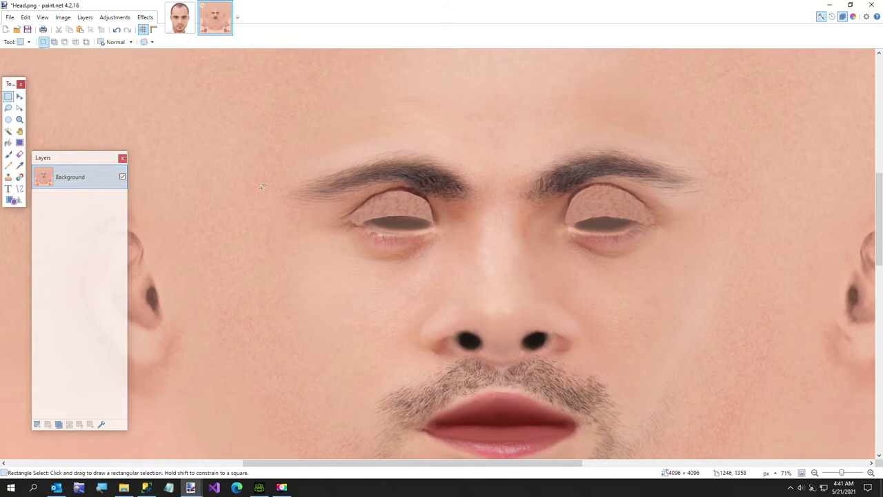
{"action": "scroll", "coordinate": [279, 205], "scroll_direction": "down", "scroll_amount": 3, "text": "ctrl"}
{"action": "scroll", "coordinate": [237, 190], "scroll_direction": "down", "scroll_amount": 1, "text": "ctrl"}
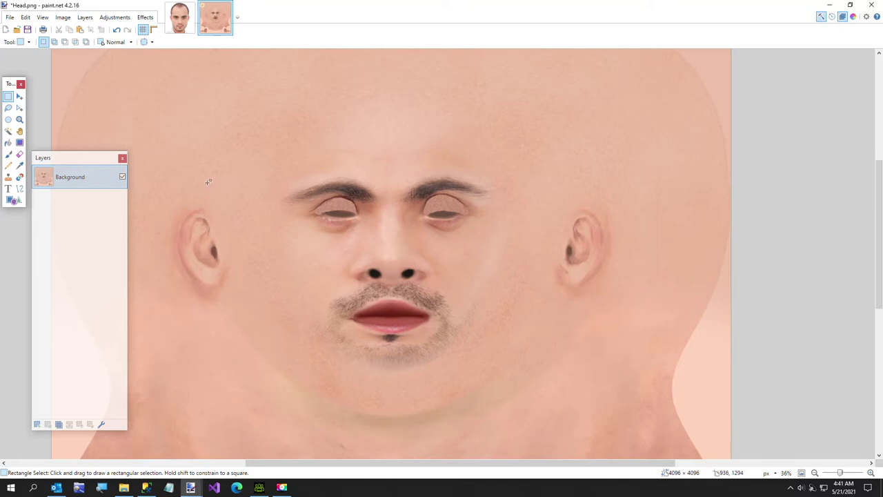
{"action": "left_click_drag", "start_coordinate": [209, 181], "coordinate": [573, 236]}
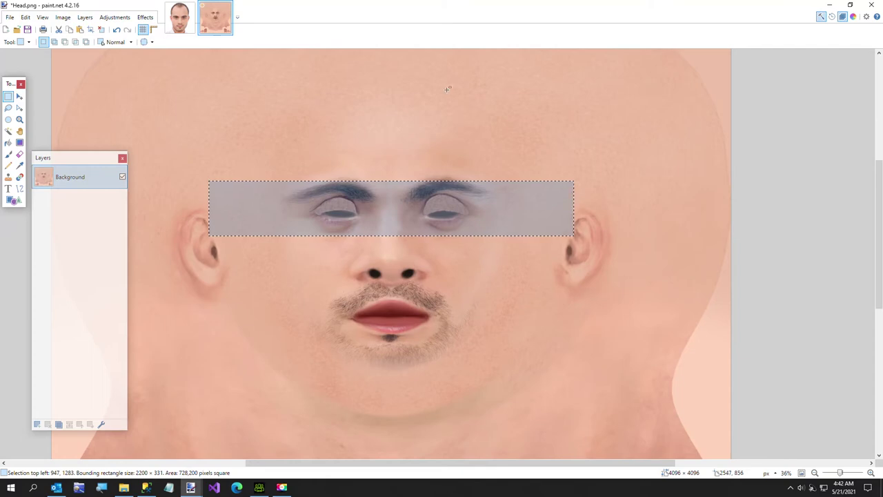
Step: Apply a Surface Blur with adjusted settings to the selected eye area
{"action": "left_click", "coordinate": [145, 17]}
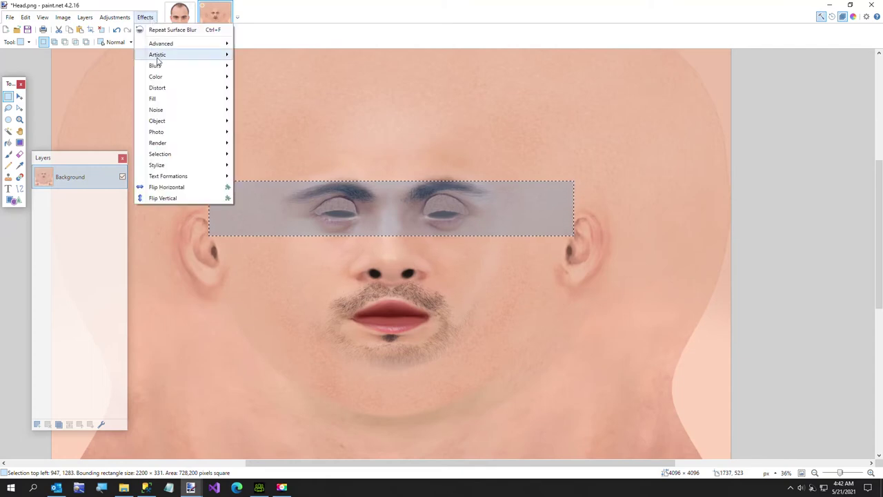
{"action": "mouse_move", "coordinate": [156, 65]}
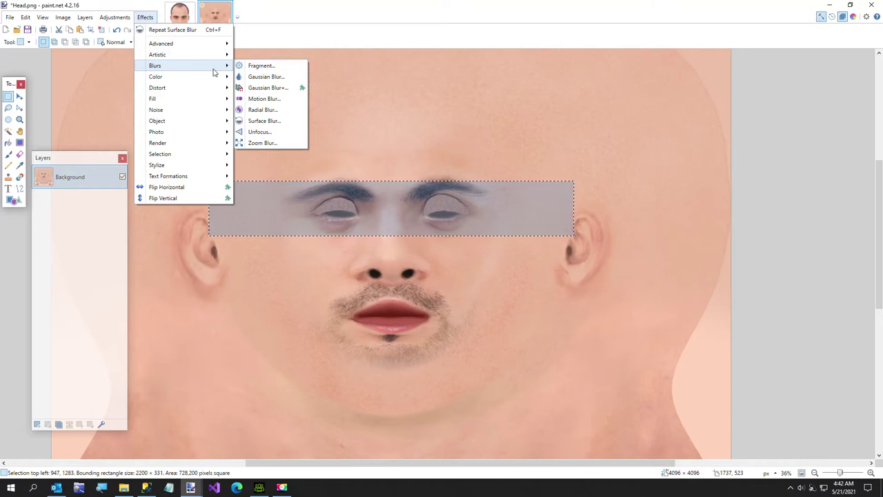
{"action": "left_click", "coordinate": [265, 121]}
{"action": "left_click_drag", "start_coordinate": [434, 204], "coordinate": [324, 105]}
{"action": "left_click_drag", "start_coordinate": [305, 149], "coordinate": [273, 150]}
{"action": "left_click", "coordinate": [342, 169]}
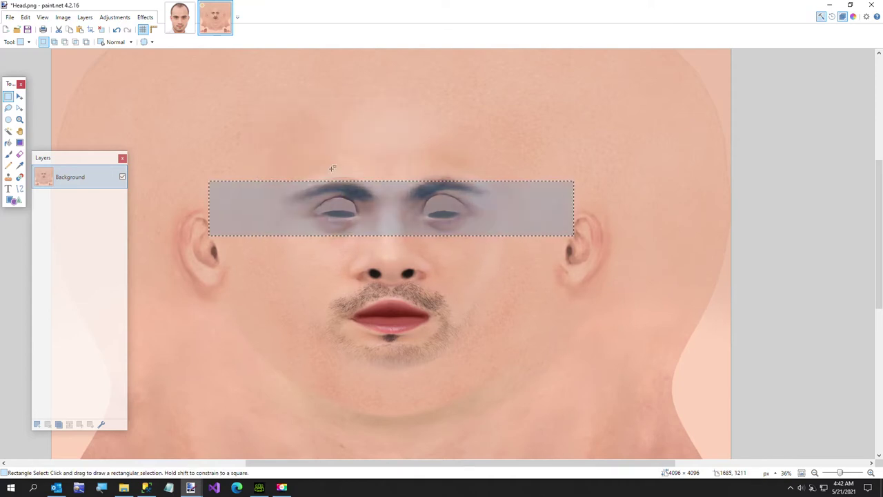
Step: Repeat the Surface Blur five more times on the selected eye area, and clear the selection
{"action": "left_click", "coordinate": [145, 17]}
{"action": "left_click", "coordinate": [144, 30]}
{"action": "left_click", "coordinate": [145, 18]}
{"action": "left_click", "coordinate": [143, 29]}
{"action": "left_click", "coordinate": [145, 17]}
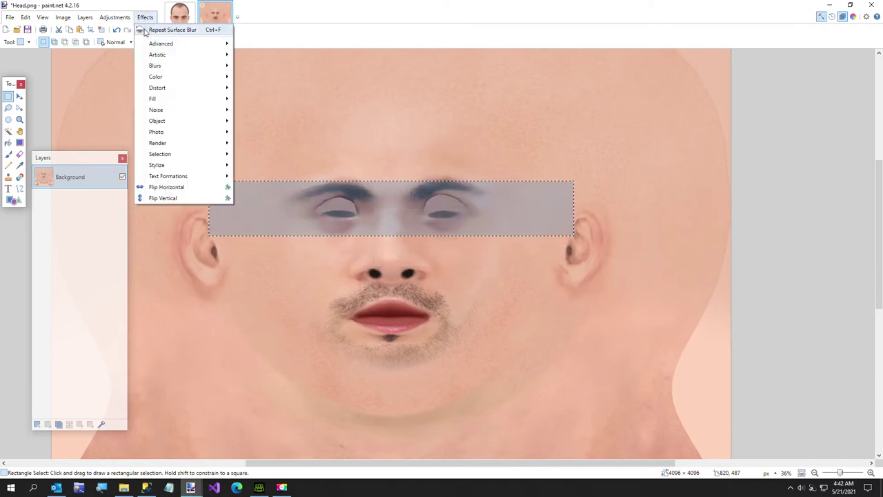
{"action": "left_click", "coordinate": [143, 29]}
{"action": "left_click", "coordinate": [144, 18]}
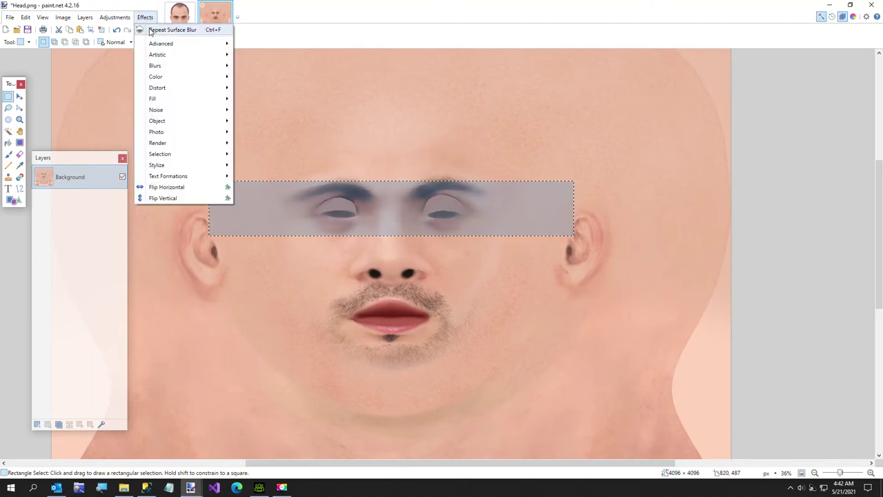
{"action": "left_click", "coordinate": [150, 30]}
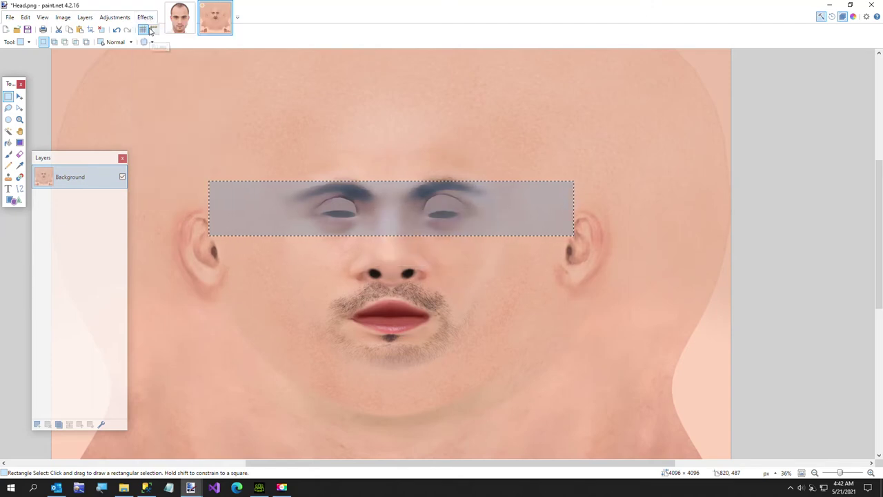
{"action": "left_click", "coordinate": [145, 17]}
{"action": "left_click", "coordinate": [153, 30]}
{"action": "left_click", "coordinate": [205, 81]}
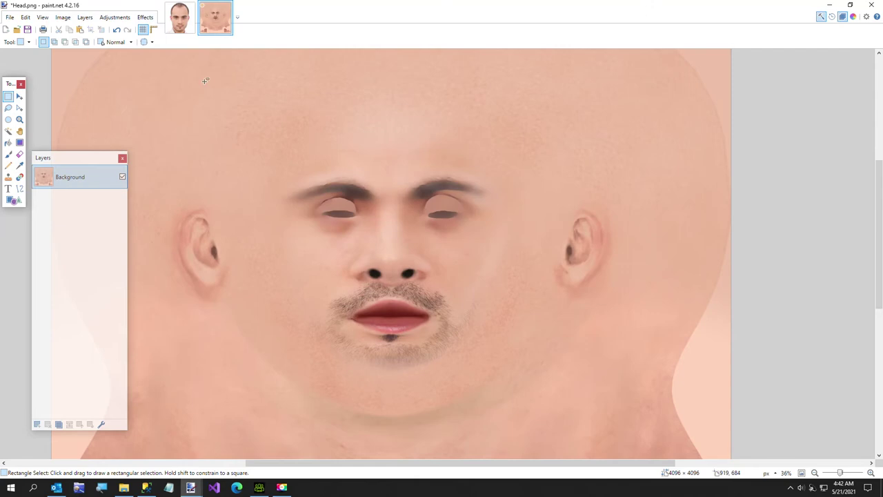
Step: With the Clone Stamp at brush width 25, clone skin along the strip between the texture's left-hand eyebrow and upper eyelid
{"action": "scroll", "coordinate": [252, 128], "scroll_direction": "down", "scroll_amount": 1, "text": "ctrl"}
{"action": "scroll", "coordinate": [252, 128], "scroll_direction": "up", "scroll_amount": 4, "text": "ctrl"}
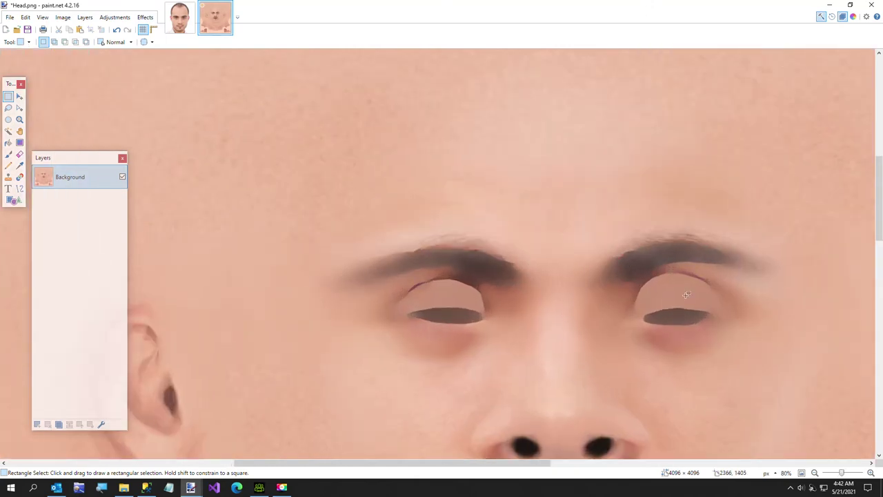
{"action": "scroll", "coordinate": [560, 283], "scroll_direction": "down", "scroll_amount": 3, "text": "ctrl"}
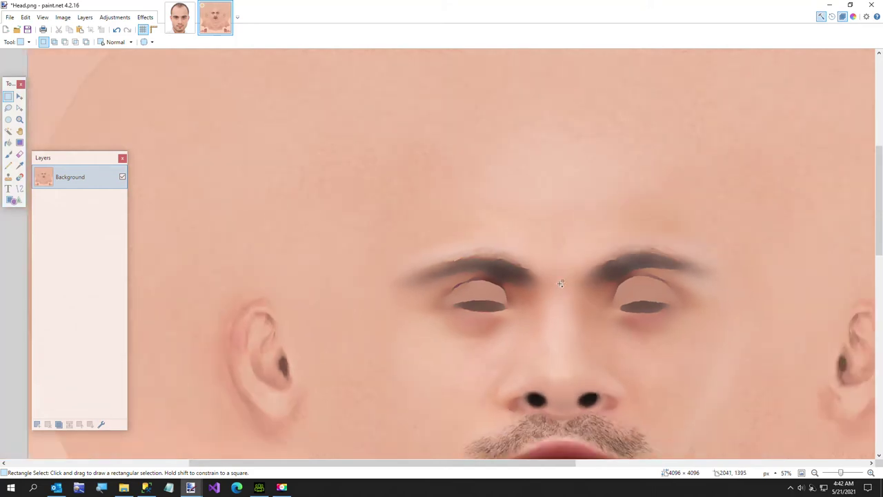
{"action": "scroll", "coordinate": [519, 292], "scroll_direction": "up", "scroll_amount": 3, "text": "ctrl"}
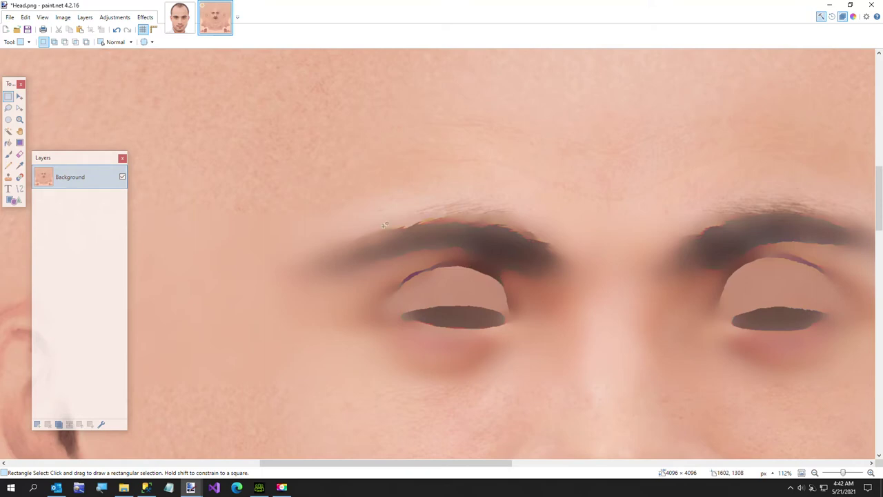
{"action": "left_click", "coordinate": [8, 178]}
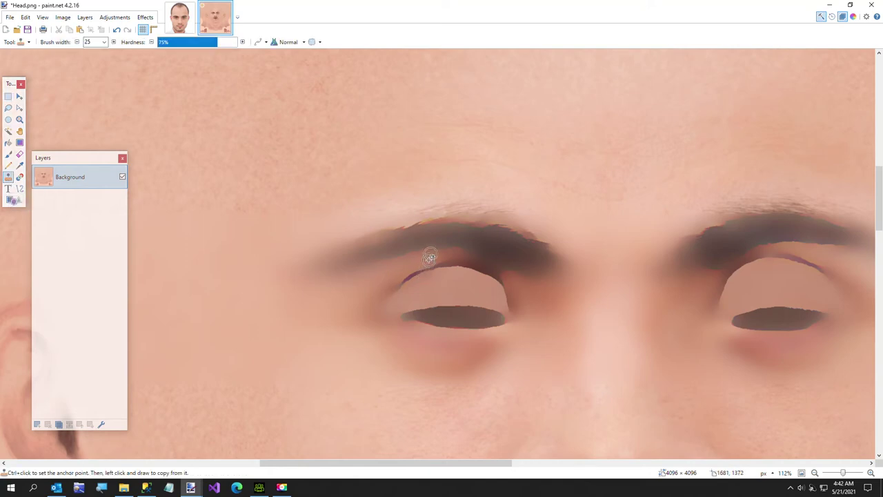
{"action": "scroll", "coordinate": [429, 259], "scroll_direction": "up", "scroll_amount": 3, "text": "ctrl"}
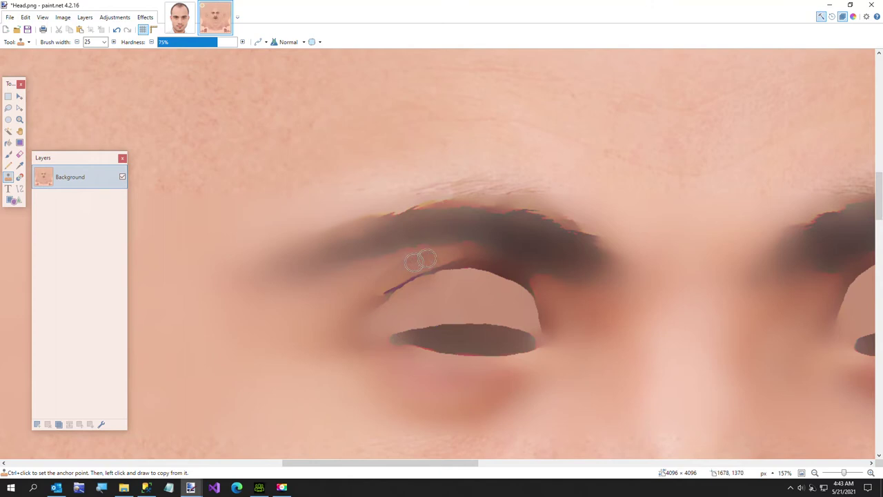
{"action": "mouse_move", "coordinate": [427, 260]}
{"action": "left_mouse_down"}
{"action": "mouse_move", "coordinate": [487, 259]}
{"action": "mouse_move", "coordinate": [440, 252]}
{"action": "left_mouse_up"}
{"action": "left_click", "coordinate": [456, 252], "text": "ctrl"}
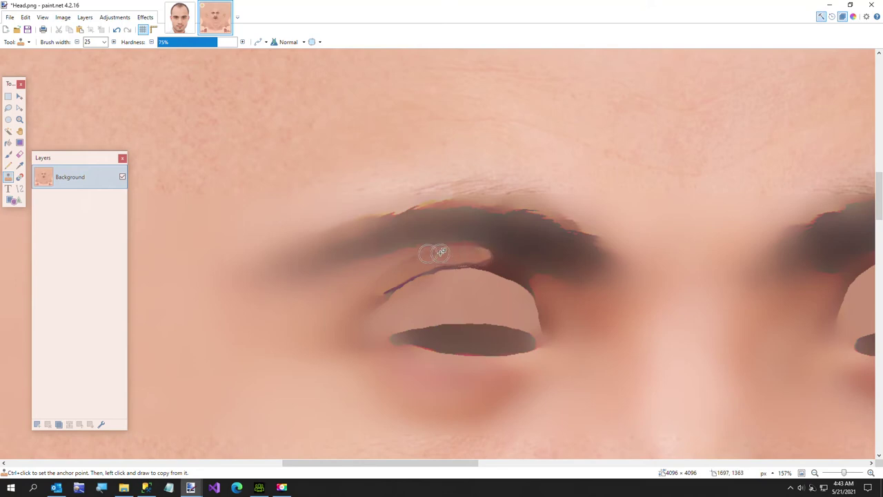
{"action": "left_click", "coordinate": [554, 300], "text": "ctrl"}
{"action": "mouse_move", "coordinate": [555, 299]}
{"action": "left_mouse_down"}
{"action": "mouse_move", "coordinate": [530, 288]}
{"action": "mouse_move", "coordinate": [555, 296]}
{"action": "left_mouse_up"}
{"action": "key", "text": "ctrl+z"}
Step: Cover the dark inner half of the left-hand eyelid crease with skin cloned from beside the eye's inner corner
{"action": "scroll", "coordinate": [555, 297], "scroll_direction": "up", "scroll_amount": 3, "text": "ctrl"}
{"action": "left_click", "coordinate": [597, 332], "text": "ctrl"}
{"action": "left_click_drag", "start_coordinate": [546, 292], "coordinate": [516, 266]}
{"action": "left_click", "coordinate": [575, 318], "text": "ctrl"}
{"action": "mouse_move", "coordinate": [545, 301]}
{"action": "left_mouse_down"}
{"action": "mouse_move", "coordinate": [519, 269]}
{"action": "mouse_move", "coordinate": [467, 240]}
{"action": "left_mouse_up"}
{"action": "left_click", "coordinate": [581, 315], "text": "ctrl"}
{"action": "left_click", "coordinate": [589, 314], "text": "ctrl"}
{"action": "left_click", "coordinate": [577, 310], "text": "ctrl"}
{"action": "left_click_drag", "start_coordinate": [517, 265], "coordinate": [481, 246]}
{"action": "left_click", "coordinate": [595, 301], "text": "ctrl"}
{"action": "mouse_move", "coordinate": [565, 291]}
{"action": "left_mouse_down"}
{"action": "mouse_move", "coordinate": [483, 246]}
{"action": "mouse_move", "coordinate": [538, 276]}
{"action": "left_mouse_up"}
Step: Extend the cloned skin over the middle of the left-hand eyelid crease, resampling from beside the bridge of the nose
{"action": "left_click", "coordinate": [616, 340], "text": "ctrl"}
{"action": "left_click", "coordinate": [576, 313], "text": "ctrl"}
{"action": "left_click_drag", "start_coordinate": [493, 256], "coordinate": [416, 219]}
{"action": "left_click", "coordinate": [593, 314], "text": "ctrl"}
{"action": "left_click", "coordinate": [622, 312], "text": "ctrl"}
{"action": "left_click", "coordinate": [622, 312], "text": "ctrl"}
{"action": "mouse_move", "coordinate": [452, 245]}
{"action": "left_mouse_down"}
{"action": "mouse_move", "coordinate": [352, 209]}
{"action": "mouse_move", "coordinate": [408, 225]}
{"action": "left_mouse_up"}
{"action": "left_click", "coordinate": [347, 211], "text": "ctrl"}
{"action": "left_click", "coordinate": [650, 342], "text": "ctrl"}
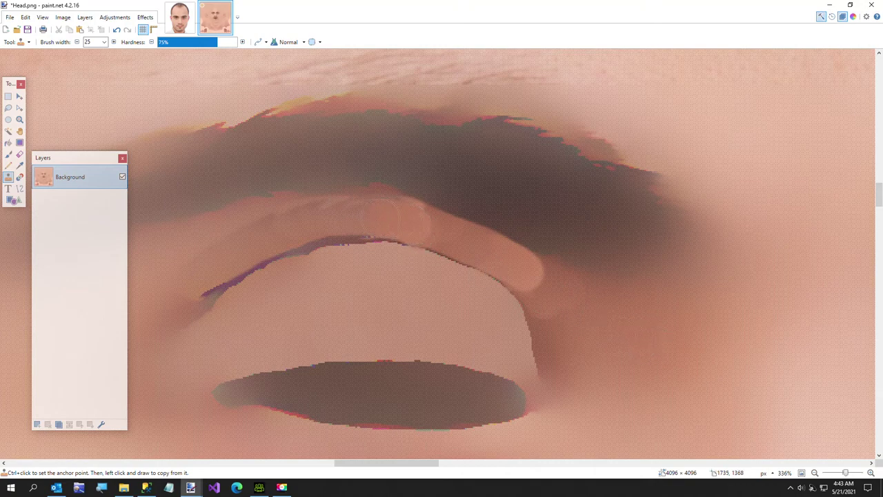
Step: Clone skin over the crease above the lid's centre towards its outer side, and even out the middle with nearby crease skin
{"action": "left_click", "coordinate": [601, 335], "text": "ctrl"}
{"action": "left_click_drag", "start_coordinate": [360, 215], "coordinate": [334, 218]}
{"action": "left_click", "coordinate": [622, 329], "text": "ctrl"}
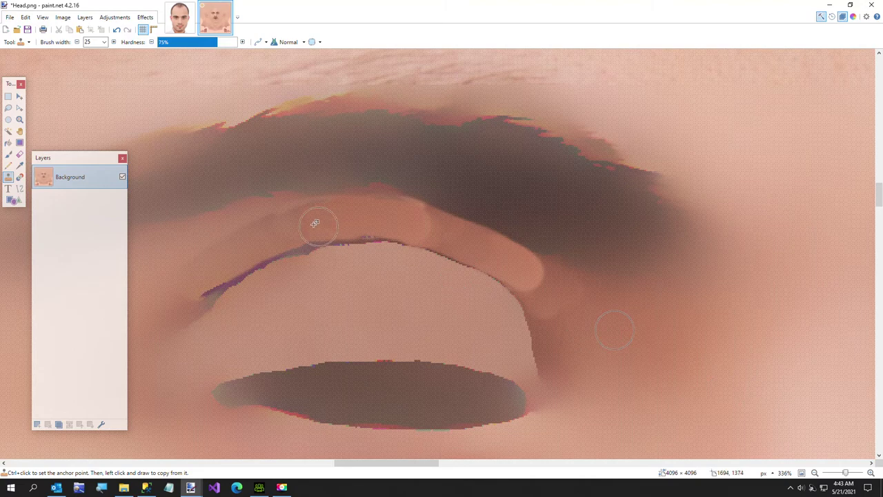
{"action": "mouse_move", "coordinate": [308, 222]}
{"action": "left_mouse_down"}
{"action": "mouse_move", "coordinate": [291, 227]}
{"action": "mouse_move", "coordinate": [359, 211]}
{"action": "mouse_move", "coordinate": [385, 219]}
{"action": "mouse_move", "coordinate": [345, 205]}
{"action": "mouse_move", "coordinate": [409, 223]}
{"action": "mouse_move", "coordinate": [350, 211]}
{"action": "mouse_move", "coordinate": [361, 218]}
{"action": "left_mouse_up"}
{"action": "left_click", "coordinate": [464, 239], "text": "ctrl"}
{"action": "left_click_drag", "start_coordinate": [449, 236], "coordinate": [389, 226]}
{"action": "left_click", "coordinate": [504, 256], "text": "ctrl"}
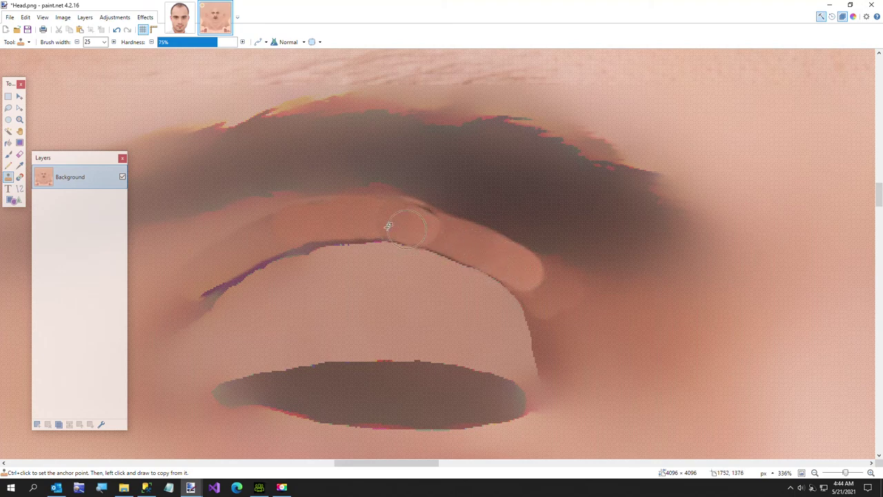
Step: Reduce the brush width to 12 and cover the dark spot between the left-hand eyebrow's lower edge and the lid's centre
{"action": "left_click", "coordinate": [104, 42]}
{"action": "scroll", "coordinate": [102, 69], "scroll_direction": "up", "scroll_amount": 1}
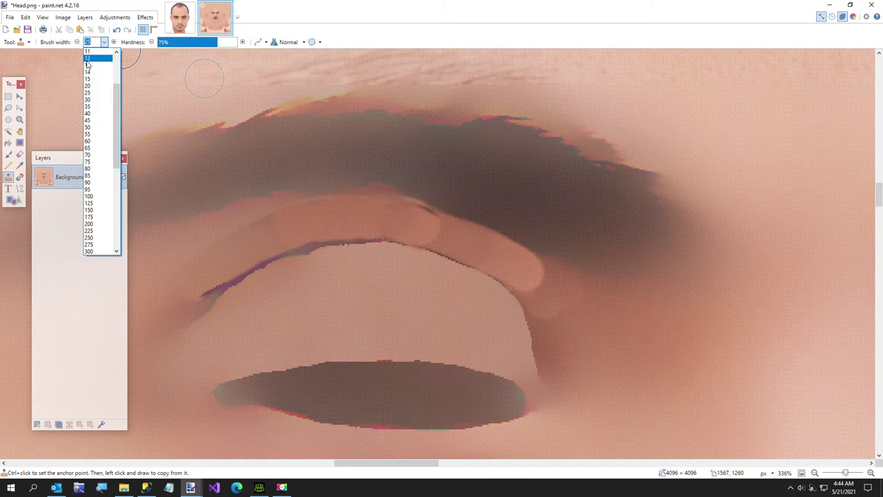
{"action": "left_click", "coordinate": [88, 60]}
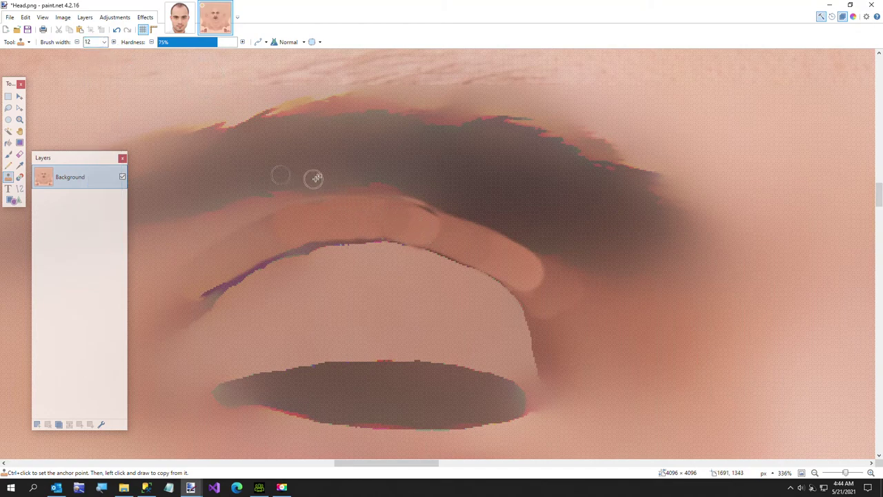
{"action": "left_click", "coordinate": [368, 205], "text": "ctrl"}
{"action": "mouse_move", "coordinate": [406, 211]}
{"action": "left_mouse_down"}
{"action": "mouse_move", "coordinate": [439, 225]}
{"action": "mouse_move", "coordinate": [402, 208]}
{"action": "mouse_move", "coordinate": [416, 215]}
{"action": "left_mouse_up"}
{"action": "left_click", "coordinate": [360, 210], "text": "ctrl"}
{"action": "left_click", "coordinate": [367, 220], "text": "ctrl"}
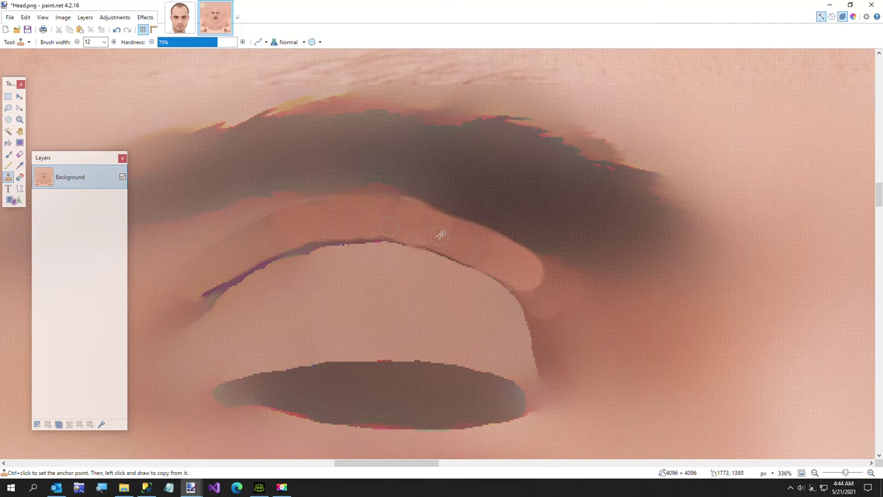
Step: Blend the visible clone seams along the crease and at its inner end with small strokes of skin sampled from the lid strip
{"action": "left_click", "coordinate": [352, 216], "text": "ctrl"}
{"action": "left_click", "coordinate": [328, 215], "text": "ctrl"}
{"action": "left_click_drag", "start_coordinate": [324, 226], "coordinate": [310, 222]}
{"action": "left_click", "coordinate": [381, 221], "text": "ctrl"}
{"action": "left_click", "coordinate": [384, 222], "text": "ctrl"}
{"action": "mouse_move", "coordinate": [508, 269]}
{"action": "left_mouse_down"}
{"action": "mouse_move", "coordinate": [525, 291]}
{"action": "mouse_move", "coordinate": [509, 262]}
{"action": "mouse_move", "coordinate": [555, 287]}
{"action": "left_mouse_up"}
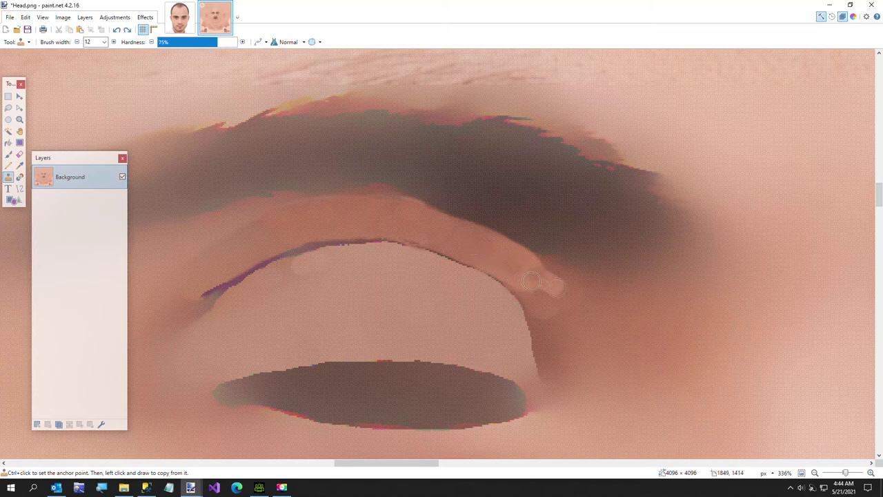
{"action": "left_click", "coordinate": [531, 274]}
{"action": "left_click", "coordinate": [501, 252], "text": "ctrl"}
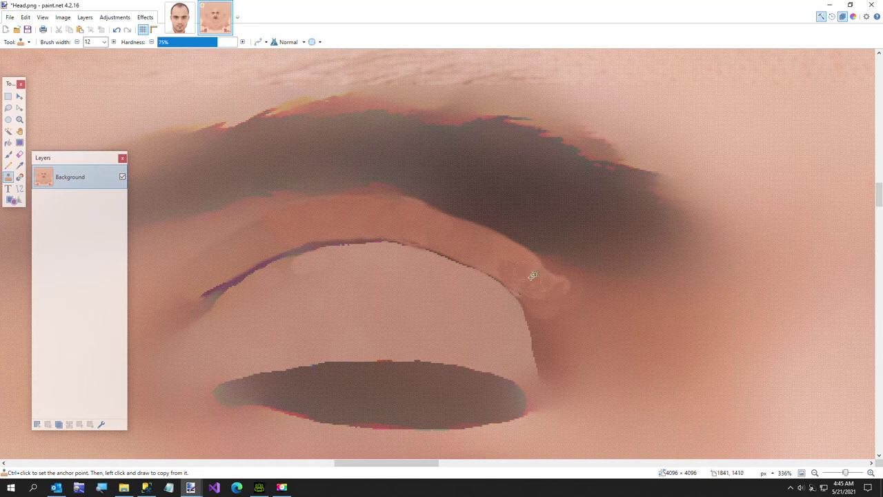
{"action": "left_click_drag", "start_coordinate": [531, 262], "coordinate": [550, 267]}
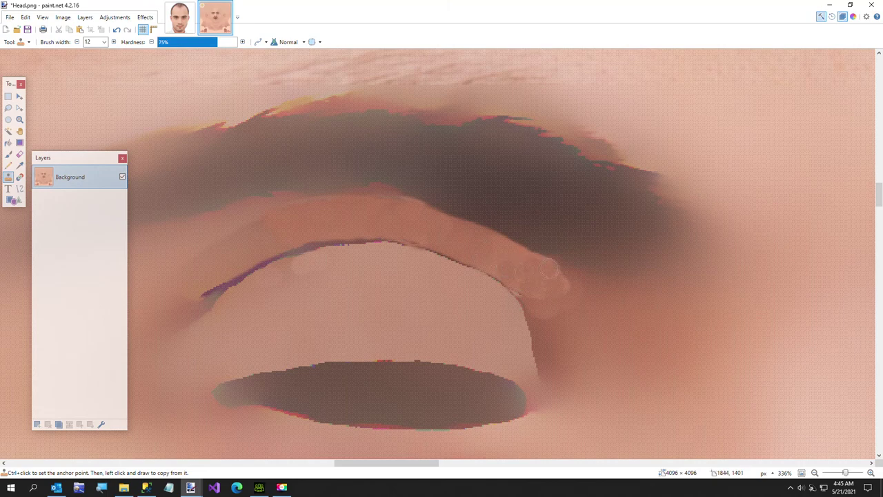
Step: Repeat the Surface Blur on a rectangular selection of about 323 × 120 pixels over the left-hand upper eyelid, and drop that selection
{"action": "left_click", "coordinate": [8, 95]}
{"action": "scroll", "coordinate": [217, 181], "scroll_direction": "down", "scroll_amount": 1, "text": "ctrl"}
{"action": "scroll", "coordinate": [218, 184], "scroll_direction": "down", "scroll_amount": 2, "text": "ctrl"}
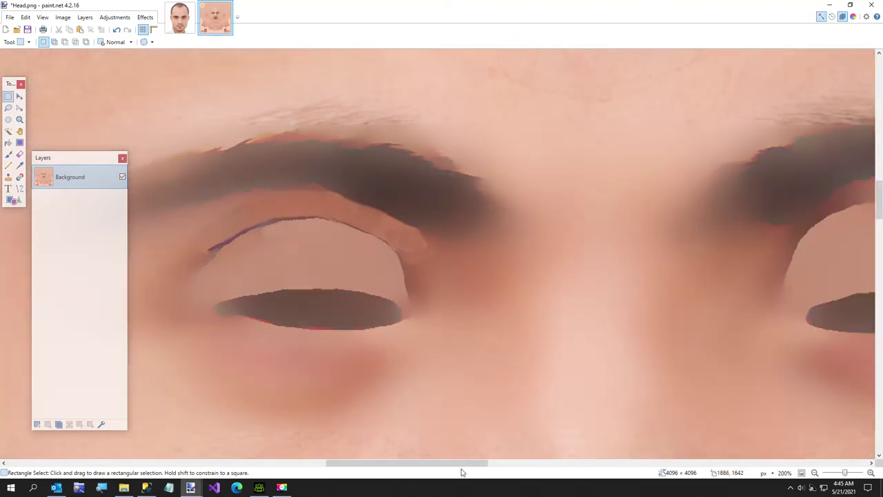
{"action": "left_click_drag", "start_coordinate": [467, 469], "coordinate": [445, 470]}
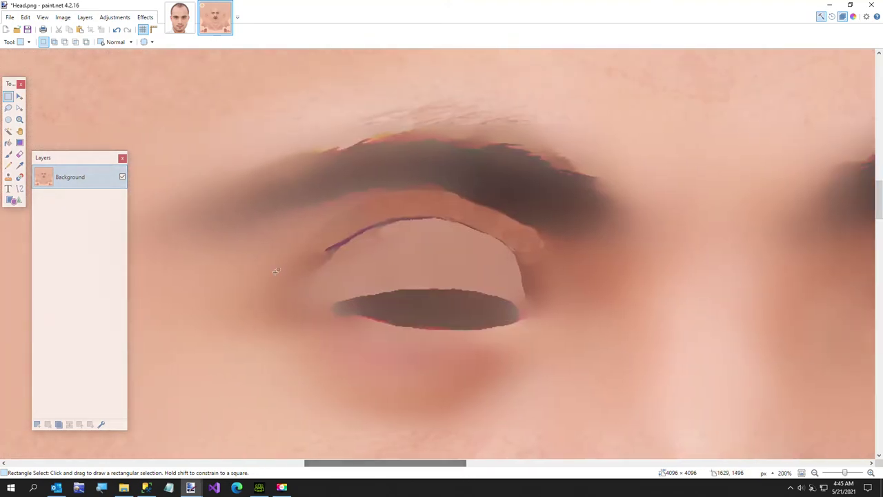
{"action": "left_click_drag", "start_coordinate": [277, 176], "coordinate": [573, 285]}
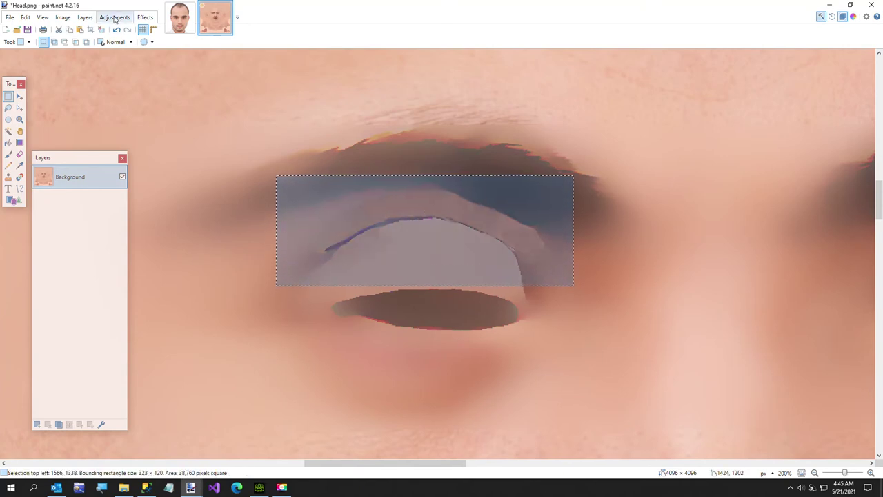
{"action": "left_click", "coordinate": [144, 18]}
{"action": "left_click", "coordinate": [148, 31]}
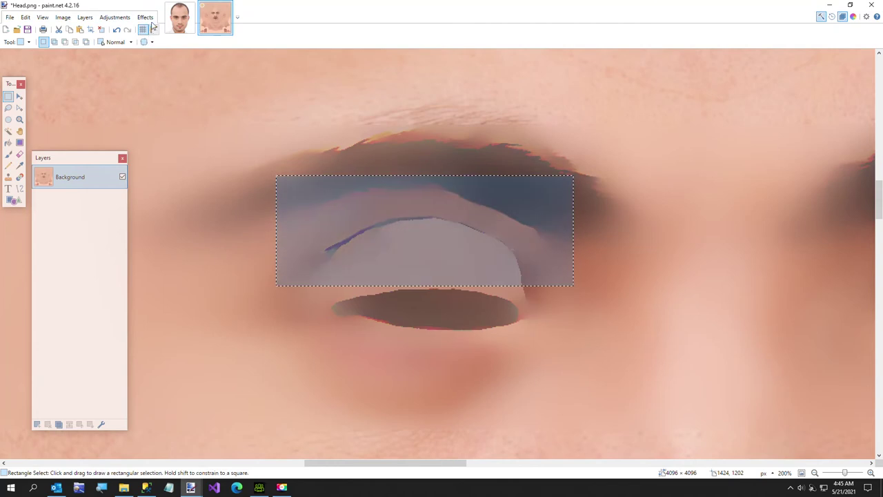
{"action": "left_click", "coordinate": [145, 17]}
{"action": "left_click", "coordinate": [224, 186]}
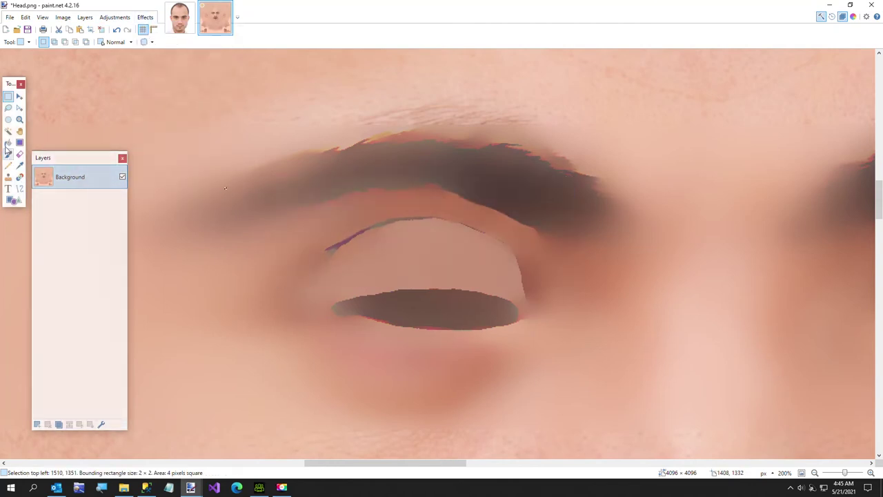
Step: Try to clone nearby skin over the purple line at the outer edge of the left-hand upper eyelid
{"action": "left_click", "coordinate": [9, 176]}
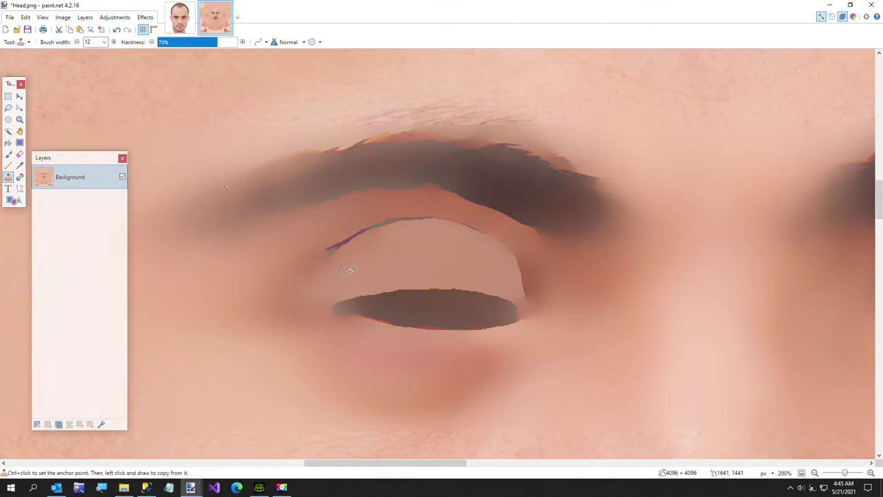
{"action": "scroll", "coordinate": [353, 254], "scroll_direction": "up", "scroll_amount": 2, "text": "ctrl"}
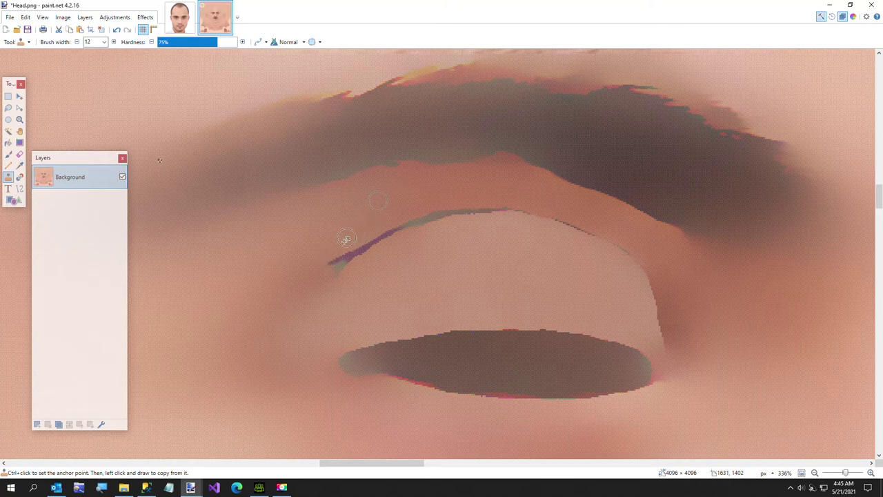
{"action": "scroll", "coordinate": [331, 262], "scroll_direction": "down", "scroll_amount": 2, "text": "ctrl"}
{"action": "scroll", "coordinate": [329, 262], "scroll_direction": "up", "scroll_amount": 3, "text": "ctrl"}
{"action": "left_click", "coordinate": [291, 269], "text": "ctrl"}
{"action": "scroll", "coordinate": [317, 265], "scroll_direction": "down", "scroll_amount": 3, "text": "ctrl"}
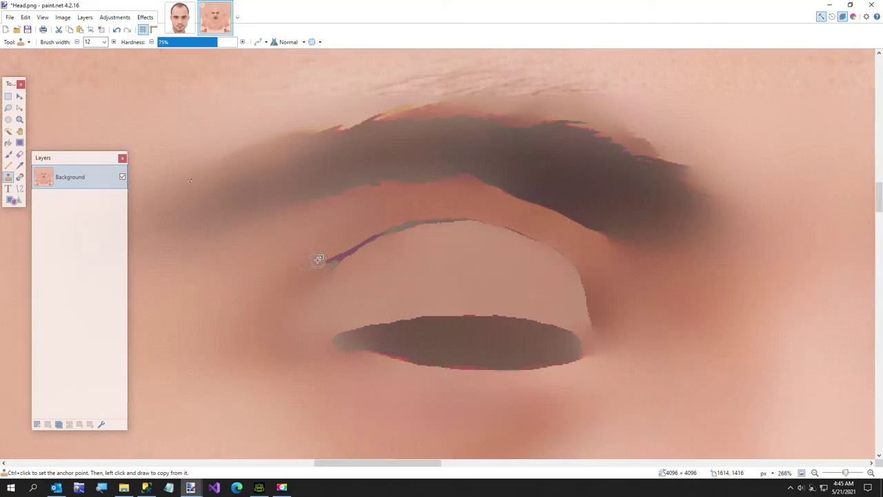
{"action": "scroll", "coordinate": [348, 264], "scroll_direction": "down", "scroll_amount": 1, "text": "ctrl"}
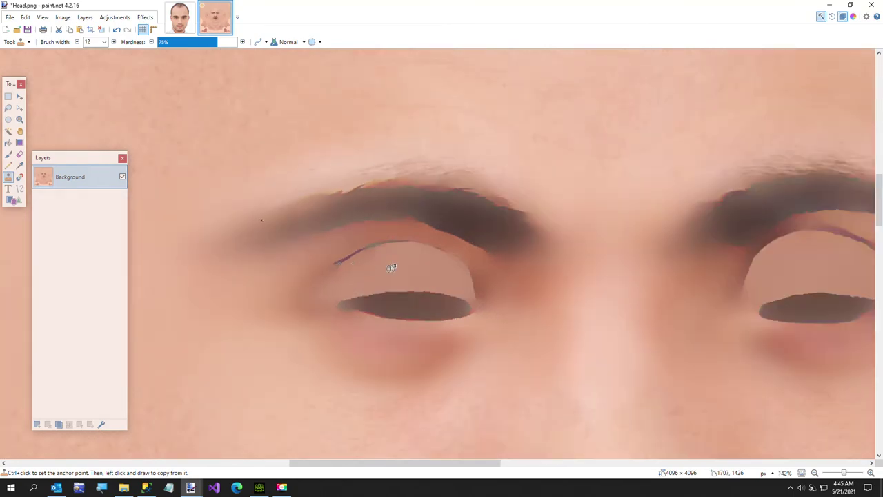
{"action": "scroll", "coordinate": [343, 272], "scroll_direction": "up", "scroll_amount": 3}
{"action": "scroll", "coordinate": [343, 271], "scroll_direction": "down", "scroll_amount": 5}
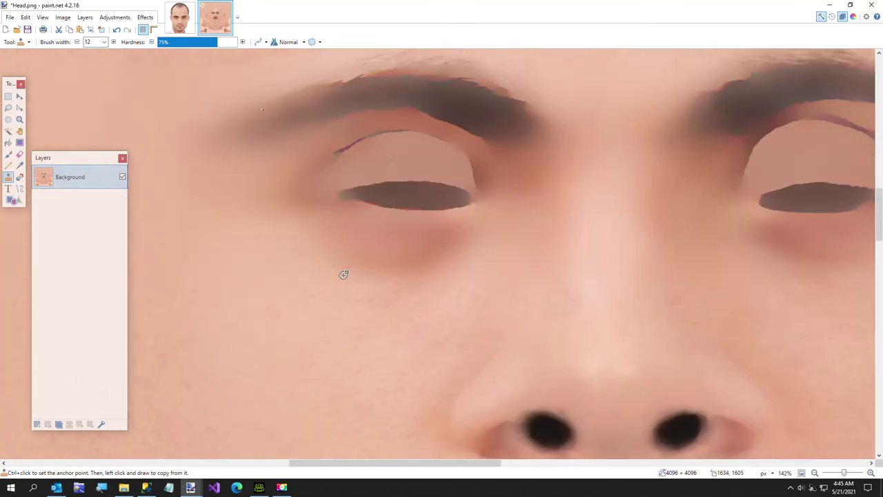
{"action": "scroll", "coordinate": [343, 273], "scroll_direction": "up", "scroll_amount": 3, "text": "ctrl"}
{"action": "scroll", "coordinate": [343, 272], "scroll_direction": "up", "scroll_amount": 3}
{"action": "left_click", "coordinate": [325, 178], "text": "ctrl"}
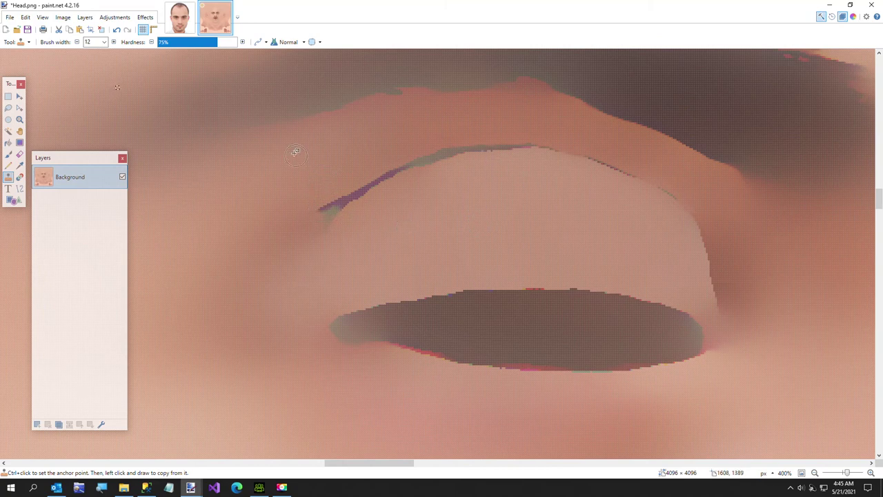
{"action": "scroll", "coordinate": [290, 155], "scroll_direction": "down", "scroll_amount": 5, "text": "ctrl"}
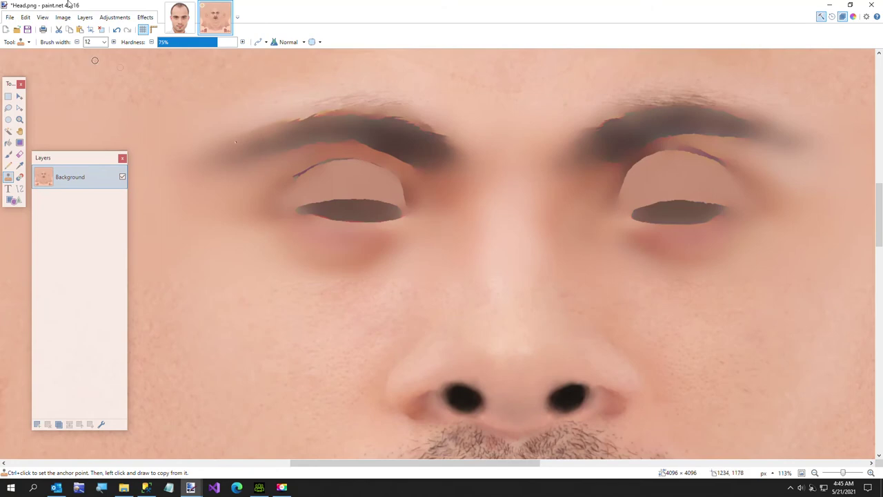
Step: Save the texture as Head.png in the Temp folder, replacing the existing file
{"action": "left_click", "coordinate": [10, 17]}
{"action": "left_click", "coordinate": [27, 88]}
{"action": "left_click", "coordinate": [180, 134]}
{"action": "left_click", "coordinate": [800, 463]}
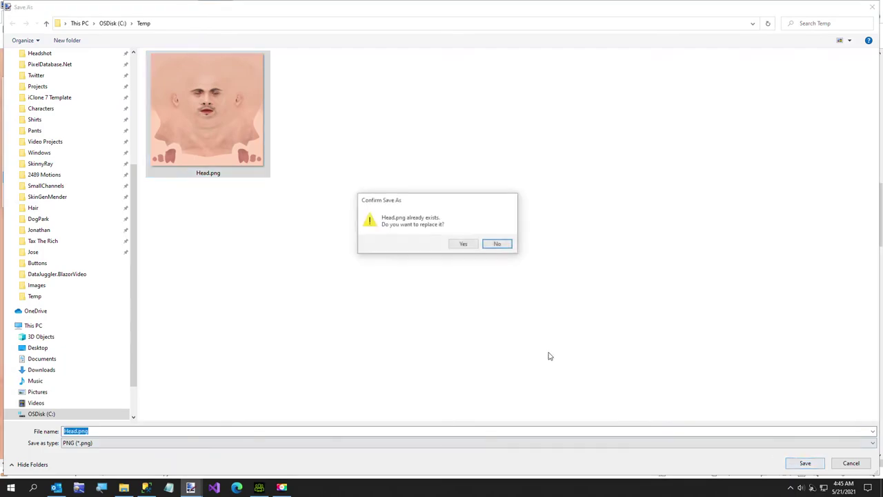
{"action": "left_click", "coordinate": [470, 247]}
{"action": "left_click", "coordinate": [448, 315]}
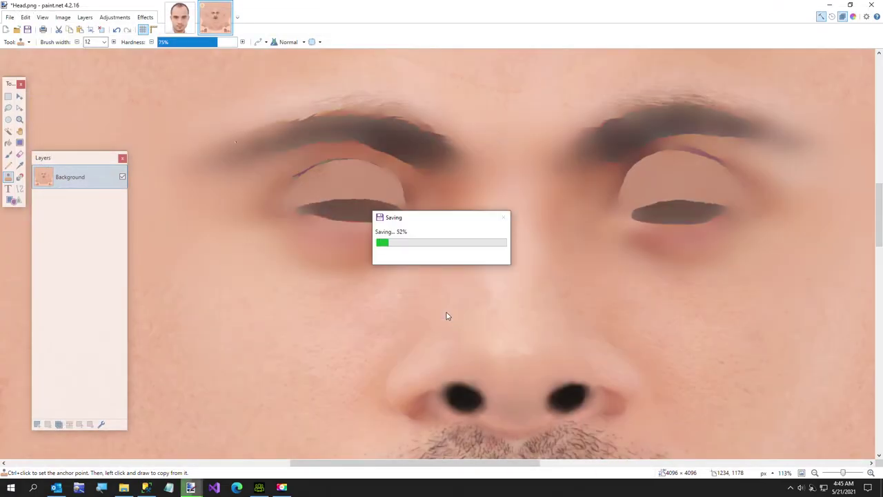
Step: Close the image editor, reopen Head.png from the Temp folder, and bring the eye area into view
{"action": "left_click", "coordinate": [869, 6]}
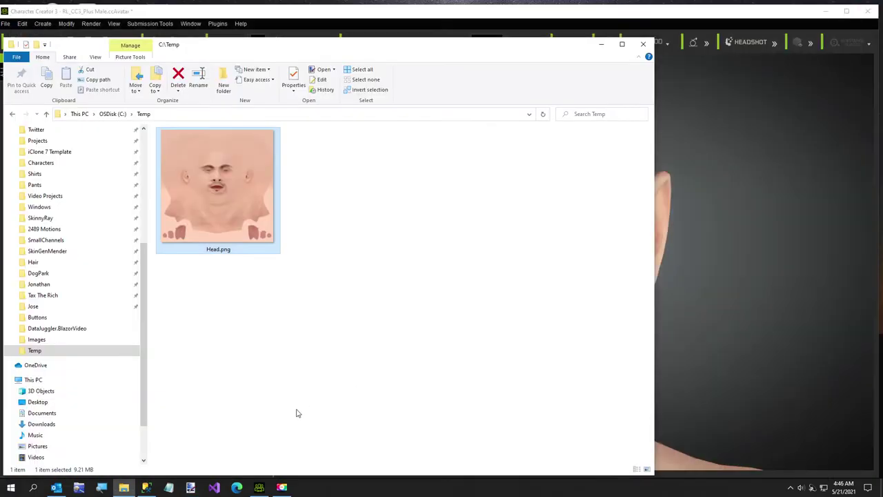
{"action": "double_click", "coordinate": [223, 218]}
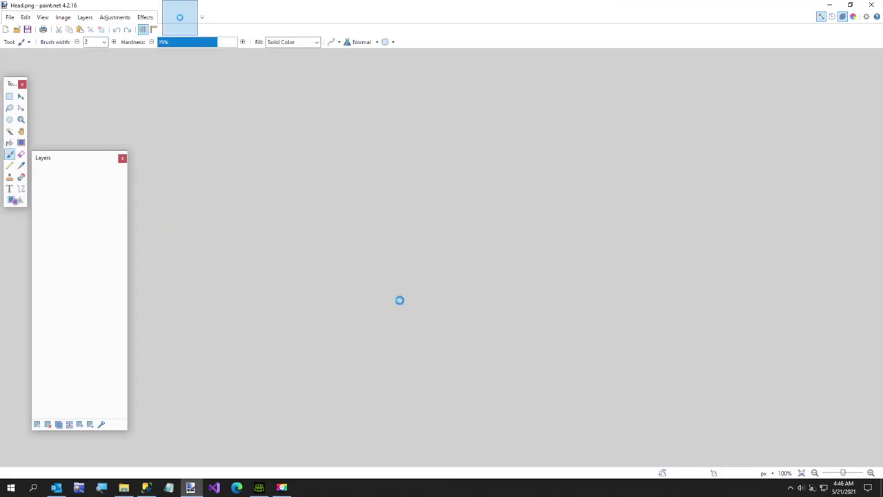
{"action": "scroll", "coordinate": [409, 298], "scroll_direction": "up", "scroll_amount": 6, "text": "ctrl"}
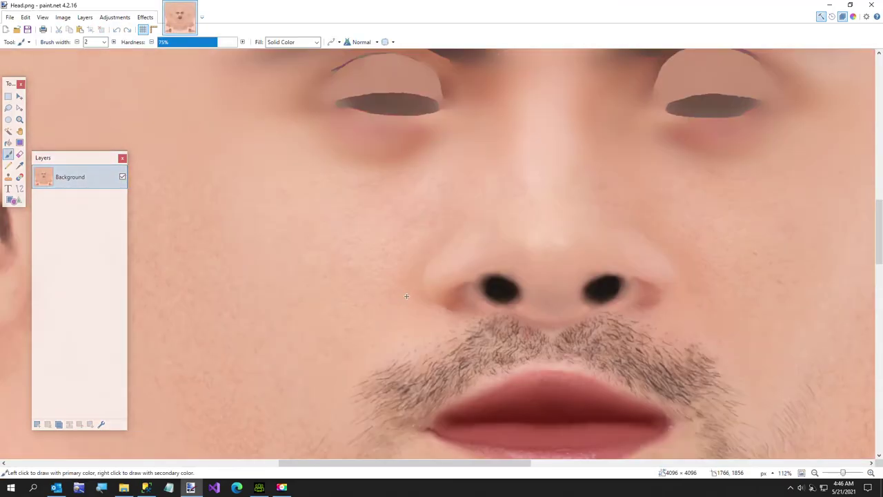
{"action": "scroll", "coordinate": [406, 296], "scroll_direction": "down", "scroll_amount": 2}
{"action": "scroll", "coordinate": [403, 297], "scroll_direction": "up", "scroll_amount": 3}
{"action": "scroll", "coordinate": [393, 303], "scroll_direction": "down", "scroll_amount": 1}
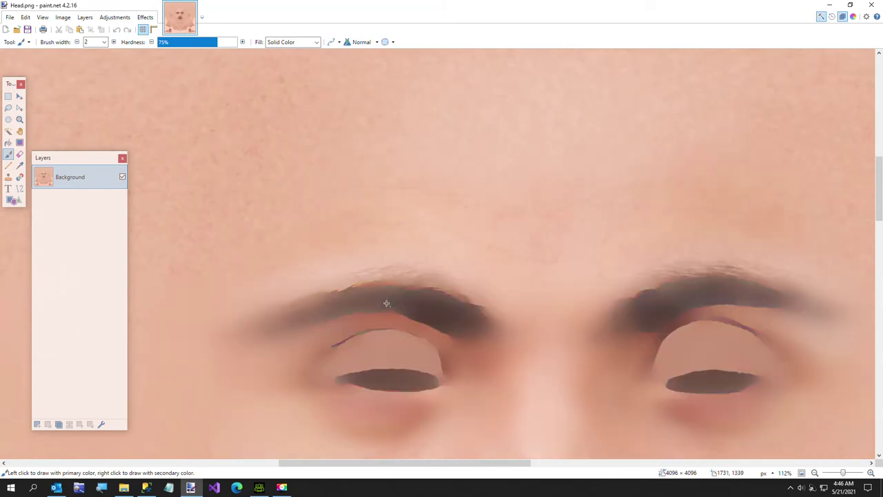
Step: Clone nearby skin over the purple line at the outer edge of the left-hand upper eyelid using Clone Stamp at brush width 20
{"action": "left_click", "coordinate": [9, 176]}
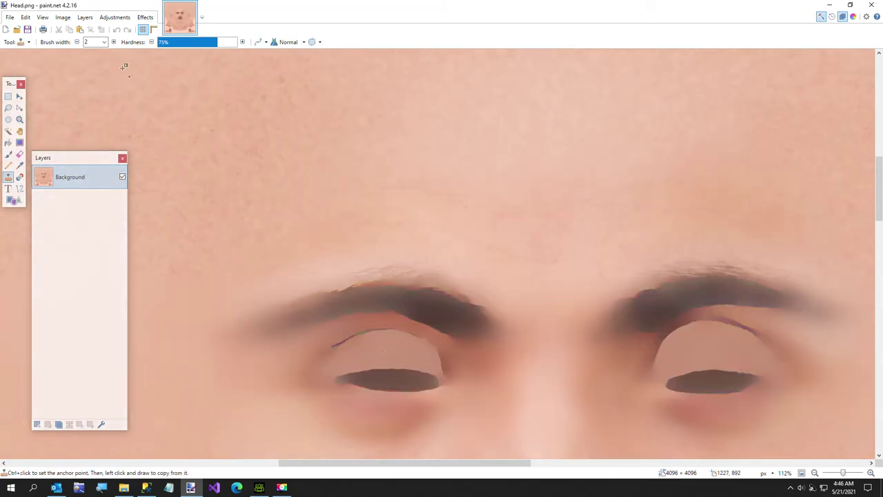
{"action": "left_click", "coordinate": [104, 42]}
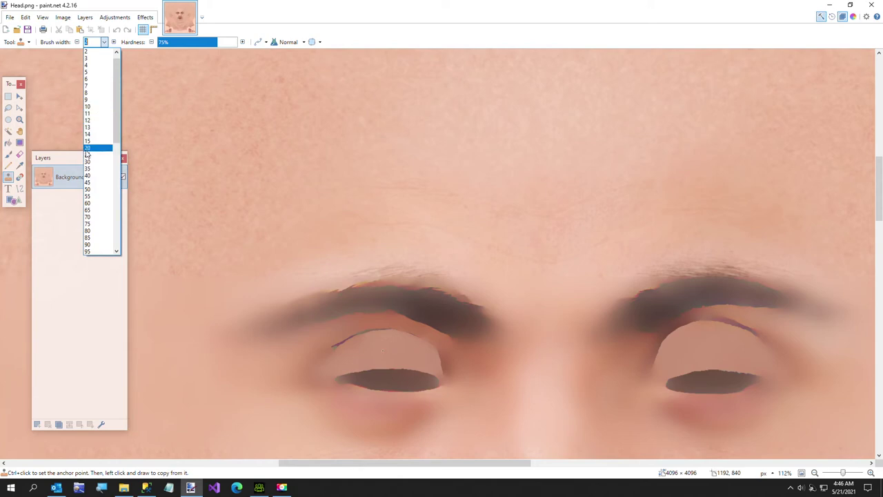
{"action": "left_click", "coordinate": [88, 148]}
{"action": "scroll", "coordinate": [356, 345], "scroll_direction": "up", "scroll_amount": 4, "text": "ctrl"}
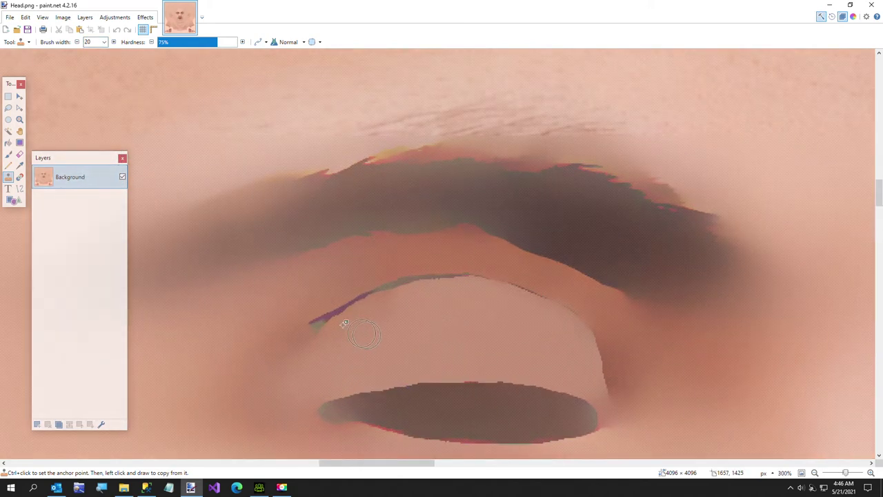
{"action": "left_click_drag", "start_coordinate": [315, 301], "coordinate": [310, 303]}
{"action": "left_click", "coordinate": [337, 277], "text": "ctrl"}
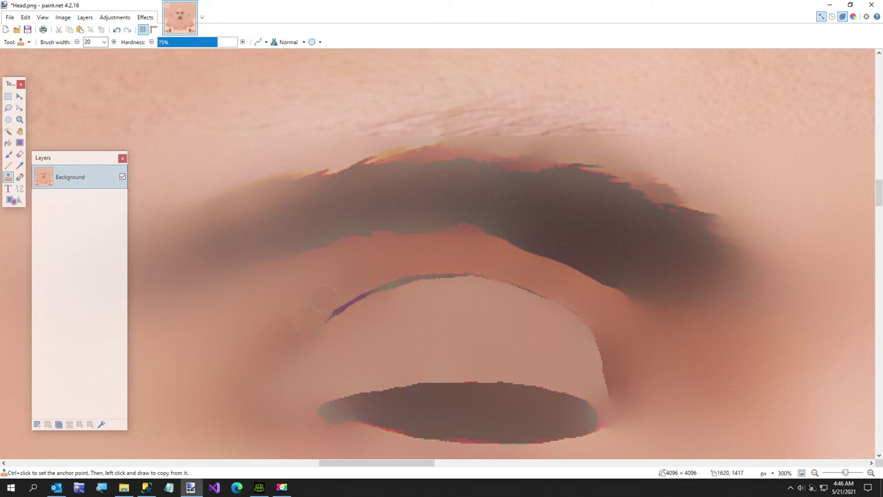
{"action": "scroll", "coordinate": [314, 282], "scroll_direction": "down", "scroll_amount": 5, "text": "ctrl"}
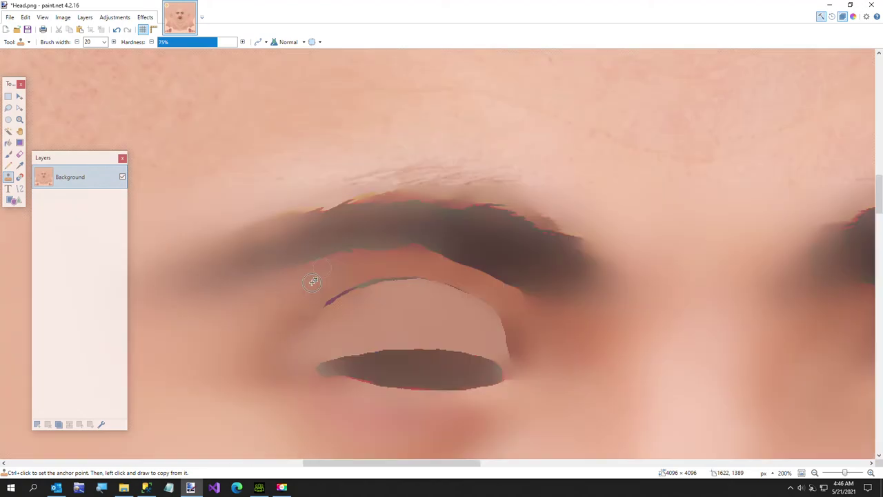
{"action": "scroll", "coordinate": [319, 276], "scroll_direction": "up", "scroll_amount": 4, "text": "ctrl"}
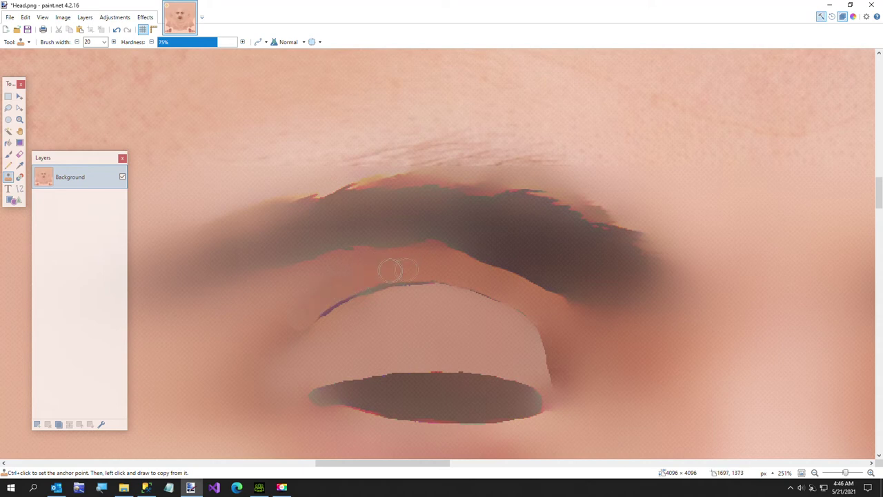
{"action": "scroll", "coordinate": [448, 314], "scroll_direction": "down", "scroll_amount": 5, "text": "ctrl"}
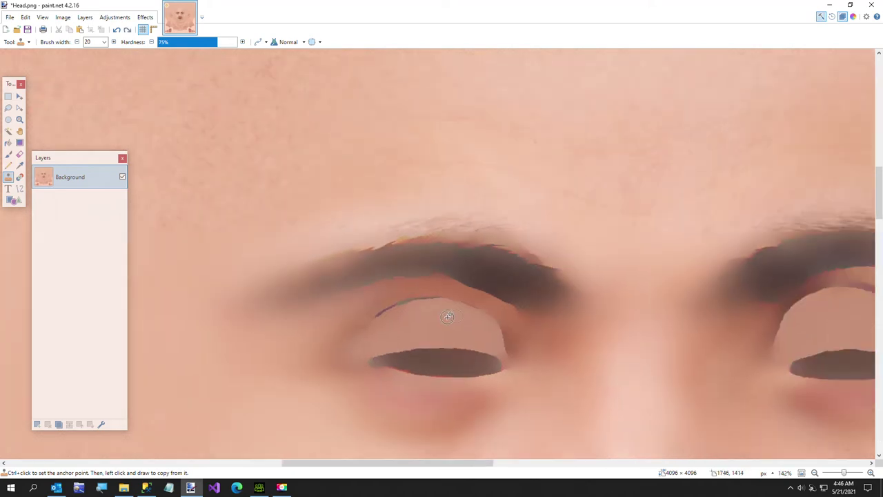
{"action": "scroll", "coordinate": [439, 332], "scroll_direction": "up", "scroll_amount": 2, "text": "ctrl"}
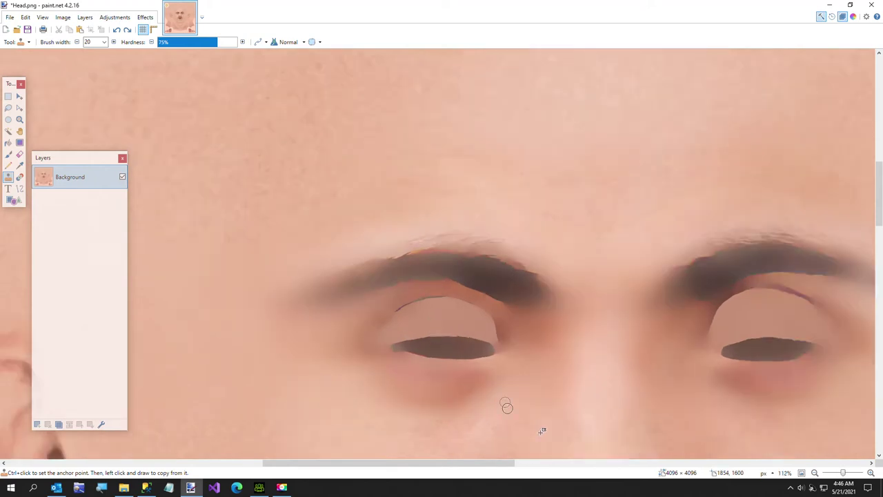
Step: Clone skin from beside the outer corner over the purple line along the outer upper edge of the right-hand eyelid
{"action": "left_click_drag", "start_coordinate": [501, 463], "coordinate": [609, 462]}
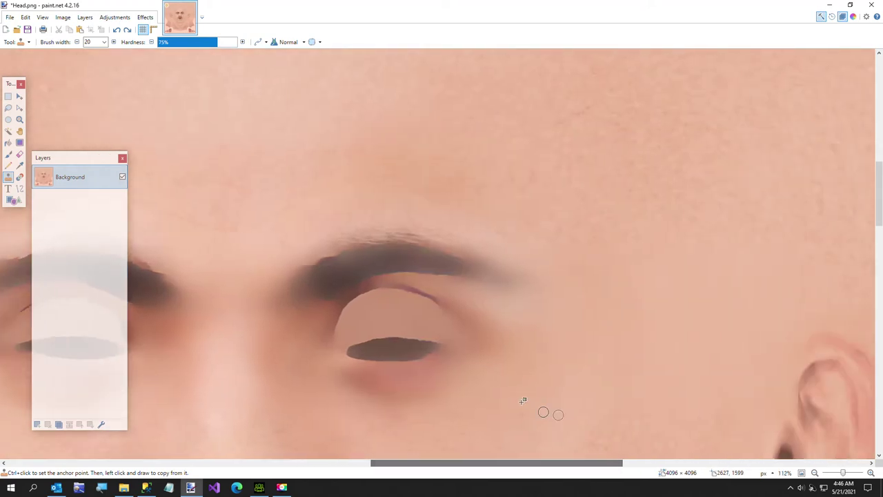
{"action": "scroll", "coordinate": [483, 395], "scroll_direction": "up", "scroll_amount": 5, "text": "ctrl"}
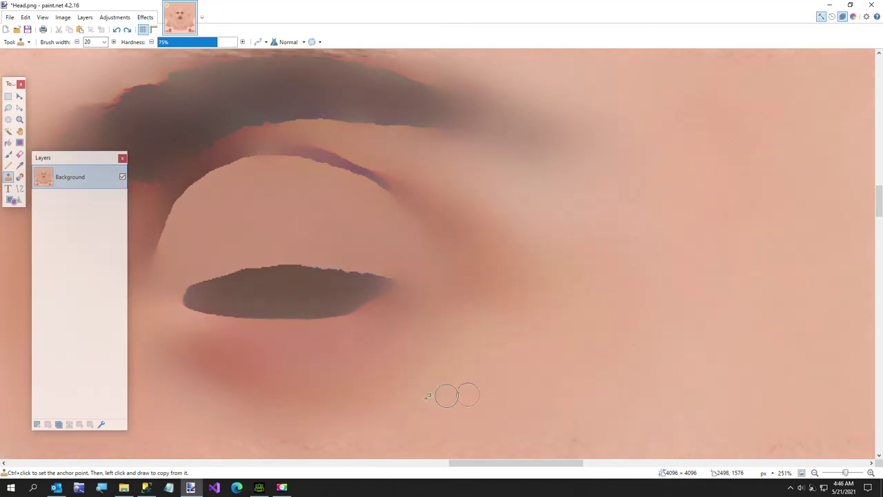
{"action": "left_click_drag", "start_coordinate": [474, 462], "coordinate": [432, 462]}
{"action": "scroll", "coordinate": [449, 386], "scroll_direction": "up", "scroll_amount": 3, "text": "ctrl"}
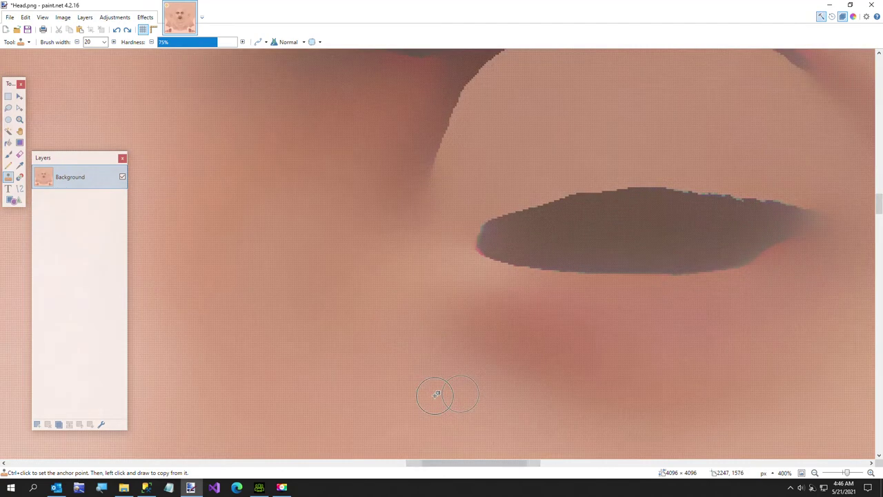
{"action": "scroll", "coordinate": [460, 373], "scroll_direction": "down", "scroll_amount": 2, "text": "ctrl"}
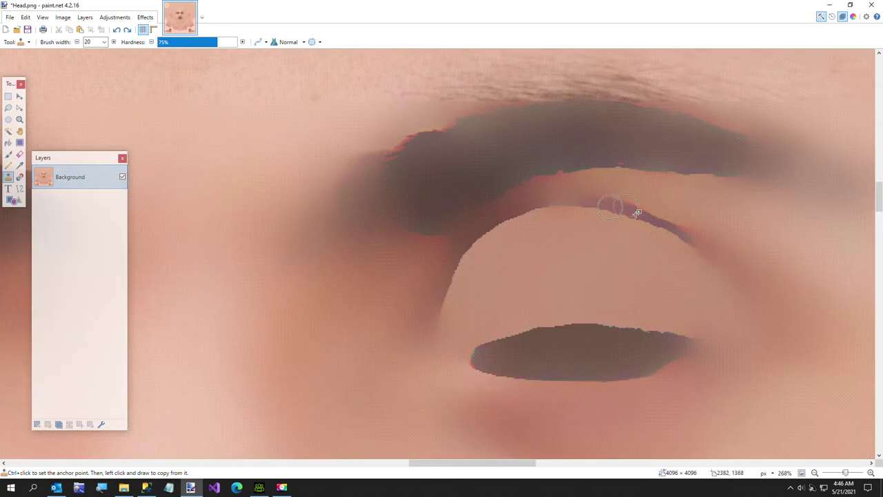
{"action": "left_click_drag", "start_coordinate": [726, 240], "coordinate": [658, 211]}
{"action": "left_click", "coordinate": [734, 248], "text": "ctrl"}
{"action": "left_click_drag", "start_coordinate": [713, 240], "coordinate": [707, 238]}
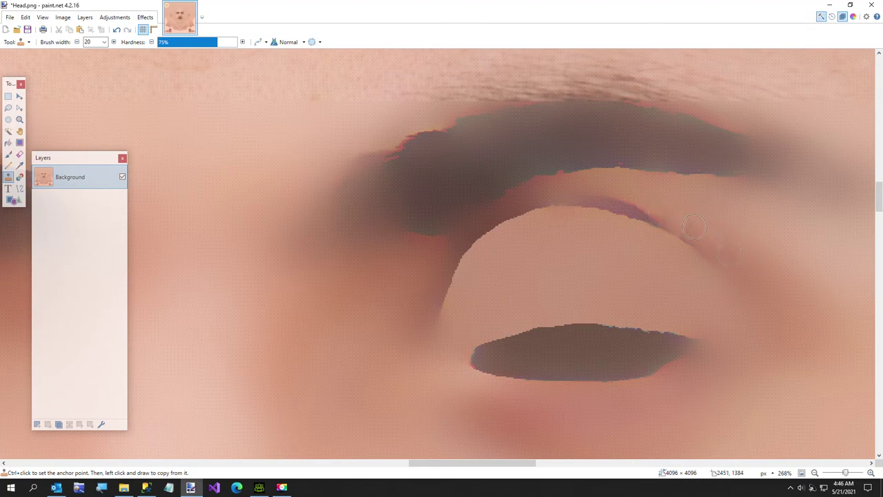
{"action": "left_click_drag", "start_coordinate": [669, 217], "coordinate": [618, 197]}
{"action": "left_click_drag", "start_coordinate": [675, 210], "coordinate": [567, 190]}
{"action": "left_click_drag", "start_coordinate": [662, 195], "coordinate": [547, 190]}
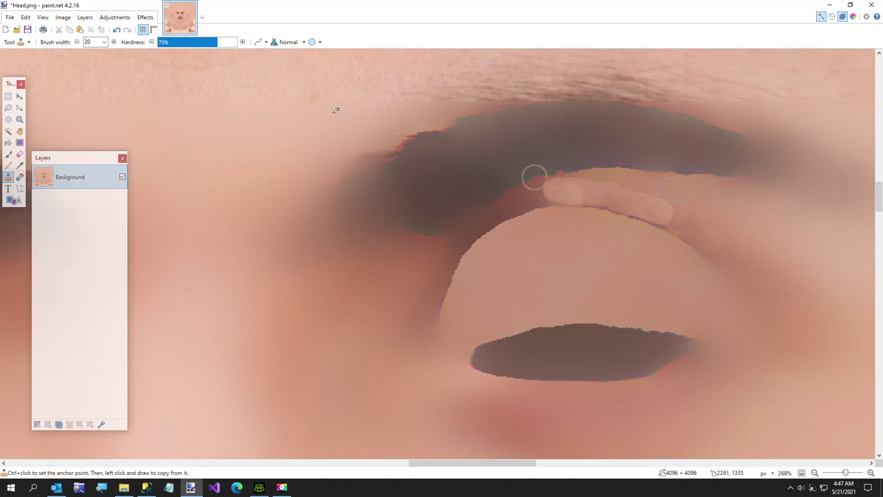
Step: Reduce the brush width to 12 and clone lighter skin along the dark inner curve above the right-hand eyelid
{"action": "left_click", "coordinate": [104, 42]}
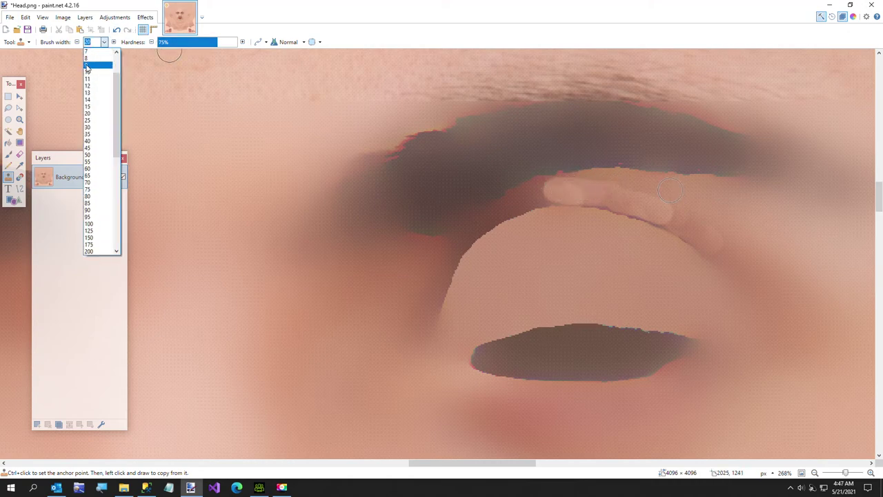
{"action": "left_click", "coordinate": [88, 85]}
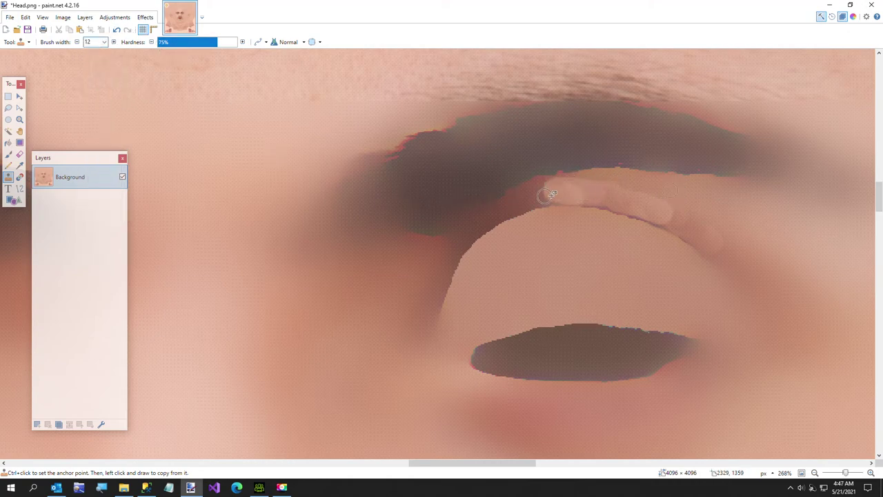
{"action": "left_click_drag", "start_coordinate": [581, 188], "coordinate": [532, 199]}
{"action": "mouse_move", "coordinate": [603, 190]}
{"action": "left_mouse_down"}
{"action": "mouse_move", "coordinate": [556, 183]}
{"action": "mouse_move", "coordinate": [507, 202]}
{"action": "left_mouse_up"}
{"action": "mouse_move", "coordinate": [559, 190]}
{"action": "left_mouse_down"}
{"action": "mouse_move", "coordinate": [493, 207]}
{"action": "mouse_move", "coordinate": [512, 207]}
{"action": "mouse_move", "coordinate": [459, 231]}
{"action": "mouse_move", "coordinate": [440, 255]}
{"action": "left_mouse_up"}
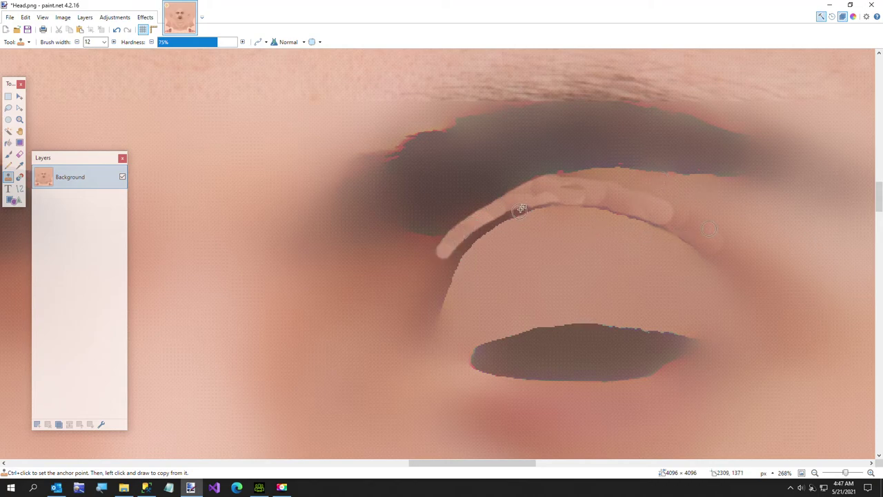
{"action": "left_click_drag", "start_coordinate": [507, 213], "coordinate": [488, 218]}
{"action": "left_click", "coordinate": [556, 191], "text": "ctrl"}
{"action": "mouse_move", "coordinate": [544, 194]}
{"action": "left_mouse_down"}
{"action": "mouse_move", "coordinate": [474, 229]}
{"action": "mouse_move", "coordinate": [478, 223]}
{"action": "left_mouse_up"}
{"action": "key", "text": "ctrl+z"}
{"action": "key", "text": "ctrl+z"}
Step: Clone skin over the remaining dark strip between the pale band and the right-hand eyelid's inner edge
{"action": "mouse_move", "coordinate": [504, 207]}
{"action": "left_mouse_down"}
{"action": "mouse_move", "coordinate": [538, 191]}
{"action": "mouse_move", "coordinate": [520, 205]}
{"action": "left_mouse_up"}
{"action": "left_click_drag", "start_coordinate": [517, 199], "coordinate": [539, 194]}
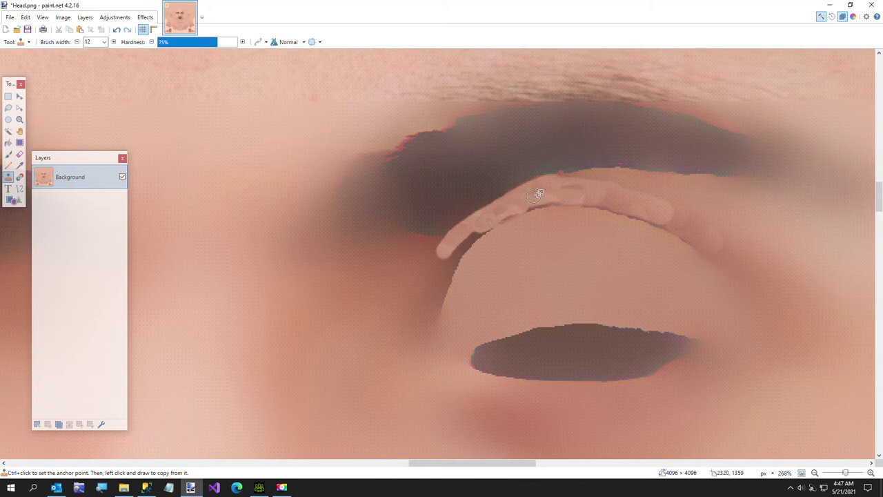
{"action": "mouse_move", "coordinate": [483, 222]}
{"action": "left_mouse_down"}
{"action": "mouse_move", "coordinate": [454, 252]}
{"action": "mouse_move", "coordinate": [455, 245]}
{"action": "mouse_move", "coordinate": [485, 224]}
{"action": "mouse_move", "coordinate": [450, 257]}
{"action": "mouse_move", "coordinate": [441, 282]}
{"action": "mouse_move", "coordinate": [473, 228]}
{"action": "mouse_move", "coordinate": [460, 240]}
{"action": "left_mouse_up"}
{"action": "mouse_move", "coordinate": [463, 244]}
{"action": "left_mouse_down"}
{"action": "mouse_move", "coordinate": [429, 278]}
{"action": "mouse_move", "coordinate": [472, 233]}
{"action": "left_mouse_up"}
Step: Sample the darker skin beside the right-hand eyelid's inner corner and clone it over the inner end of the pale band
{"action": "left_click", "coordinate": [440, 273], "text": "ctrl"}
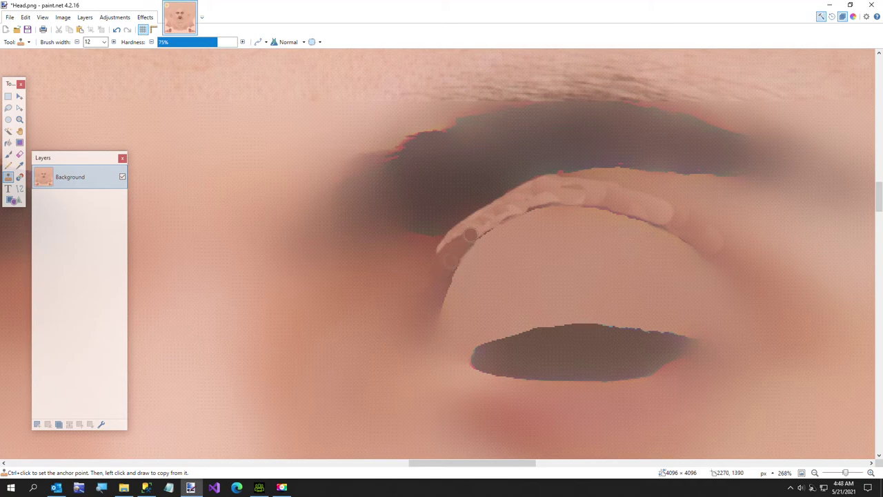
{"action": "left_click", "coordinate": [437, 268], "text": "ctrl"}
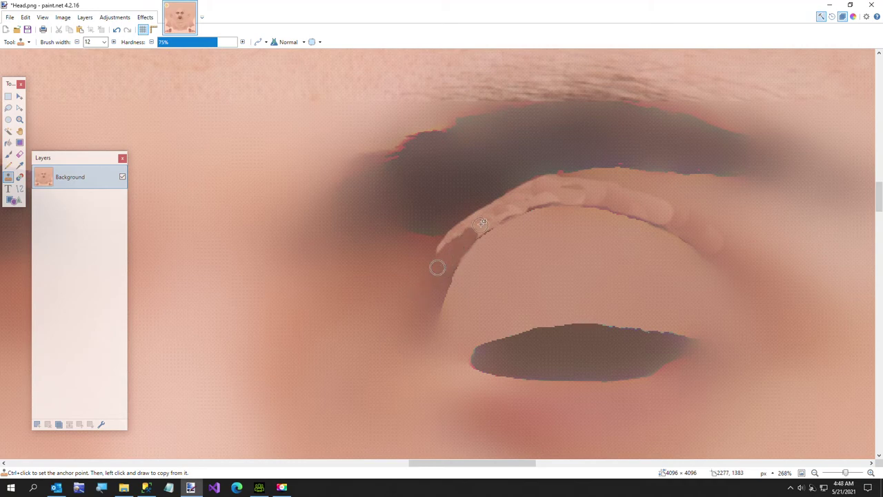
{"action": "left_click", "coordinate": [431, 269], "text": "ctrl"}
{"action": "left_click", "coordinate": [431, 269], "text": "ctrl"}
{"action": "mouse_move", "coordinate": [438, 256]}
{"action": "left_mouse_down"}
{"action": "mouse_move", "coordinate": [454, 233]}
{"action": "mouse_move", "coordinate": [457, 243]}
{"action": "mouse_move", "coordinate": [475, 226]}
{"action": "mouse_move", "coordinate": [451, 248]}
{"action": "mouse_move", "coordinate": [491, 216]}
{"action": "mouse_move", "coordinate": [520, 214]}
{"action": "mouse_move", "coordinate": [488, 222]}
{"action": "mouse_move", "coordinate": [493, 217]}
{"action": "left_mouse_up"}
Step: Clone freshly sampled skin over the uneven patches across the top and outer part of the right-hand eyelid fold
{"action": "left_click", "coordinate": [432, 275], "text": "ctrl"}
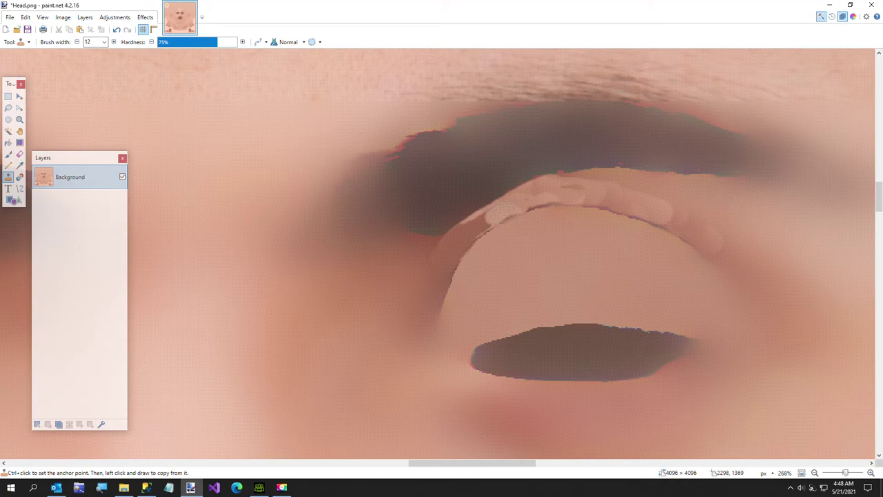
{"action": "left_click_drag", "start_coordinate": [526, 203], "coordinate": [585, 191]}
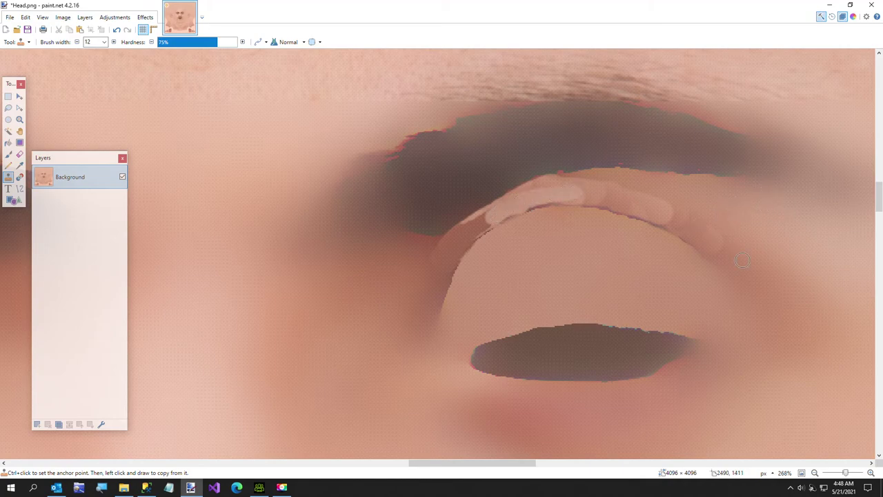
{"action": "left_click_drag", "start_coordinate": [673, 219], "coordinate": [624, 199]}
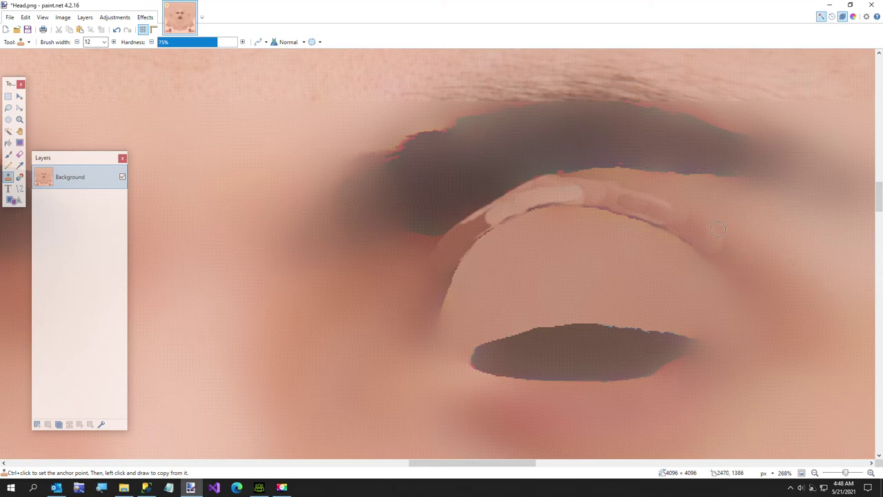
{"action": "left_click", "coordinate": [726, 210], "text": "ctrl"}
{"action": "mouse_move", "coordinate": [620, 196]}
{"action": "left_mouse_down"}
{"action": "mouse_move", "coordinate": [576, 195]}
{"action": "mouse_move", "coordinate": [614, 196]}
{"action": "left_mouse_up"}
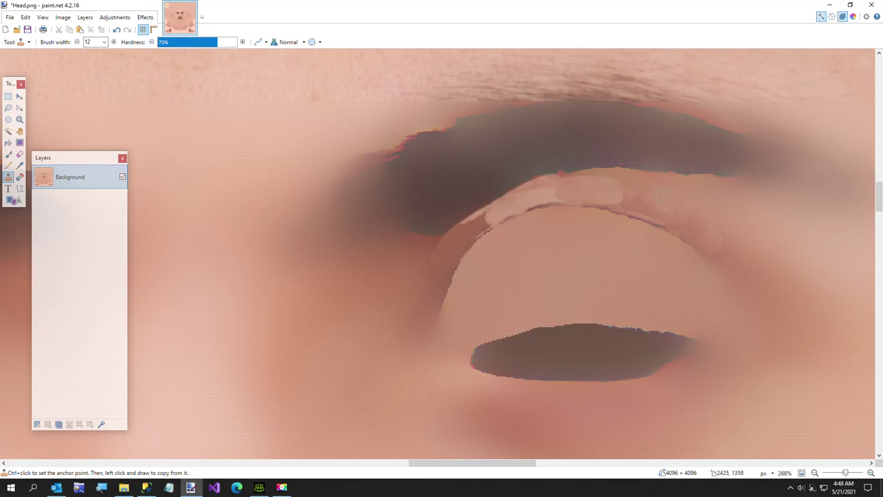
Step: Blend the pale patch above the inner half of the right-hand eyelid with skin cloned from close by
{"action": "left_click_drag", "start_coordinate": [562, 187], "coordinate": [531, 204]}
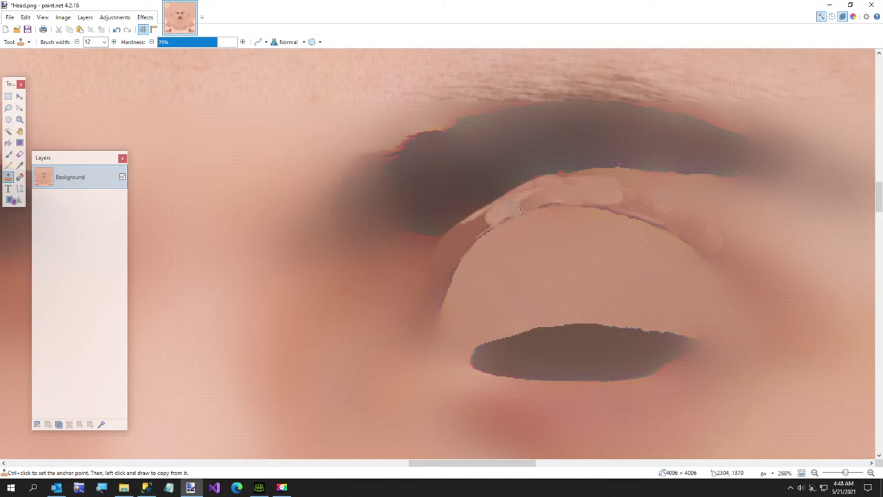
{"action": "left_click", "coordinate": [538, 200], "text": "ctrl"}
{"action": "left_click_drag", "start_coordinate": [557, 186], "coordinate": [525, 198]}
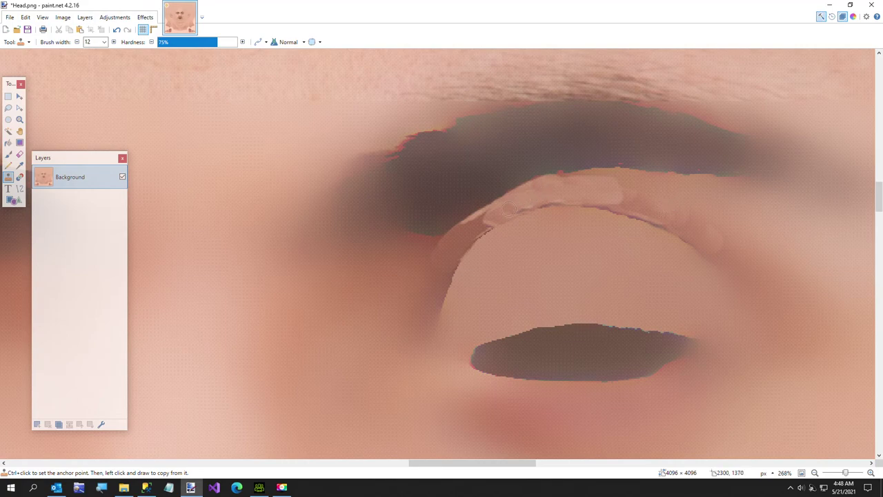
Step: Clone skin from beneath the brow's outer end over the leftover reddish edge on the right-hand eyelid's outer fold
{"action": "left_click", "coordinate": [596, 186], "text": "ctrl"}
{"action": "scroll", "coordinate": [727, 194], "scroll_direction": "down", "scroll_amount": 3, "text": "ctrl"}
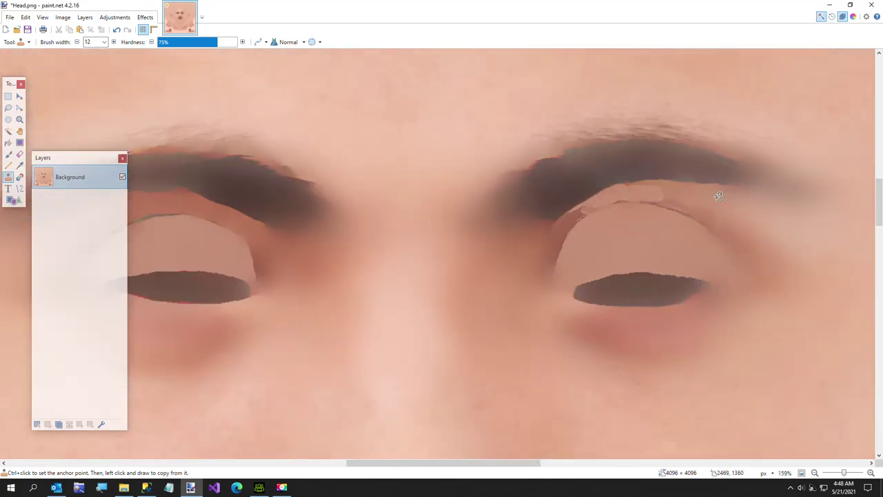
{"action": "scroll", "coordinate": [734, 232], "scroll_direction": "up", "scroll_amount": 2, "text": "ctrl"}
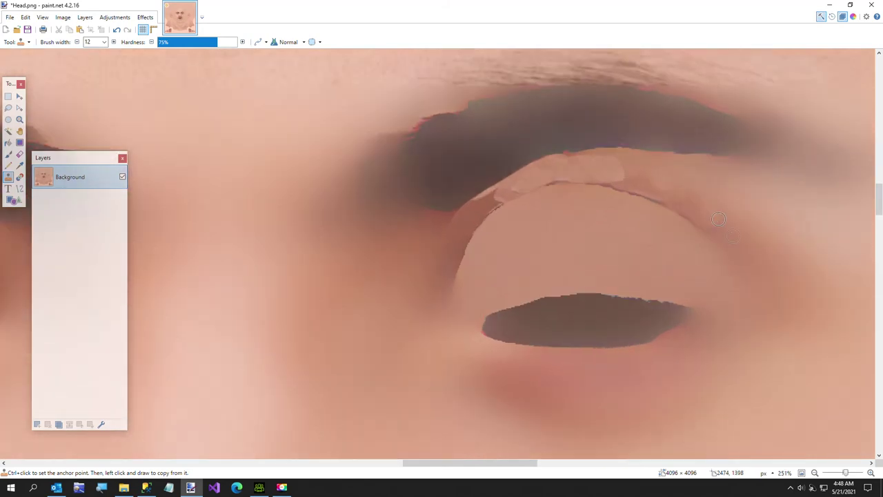
{"action": "left_click_drag", "start_coordinate": [672, 200], "coordinate": [653, 187]}
{"action": "left_click", "coordinate": [747, 205], "text": "ctrl"}
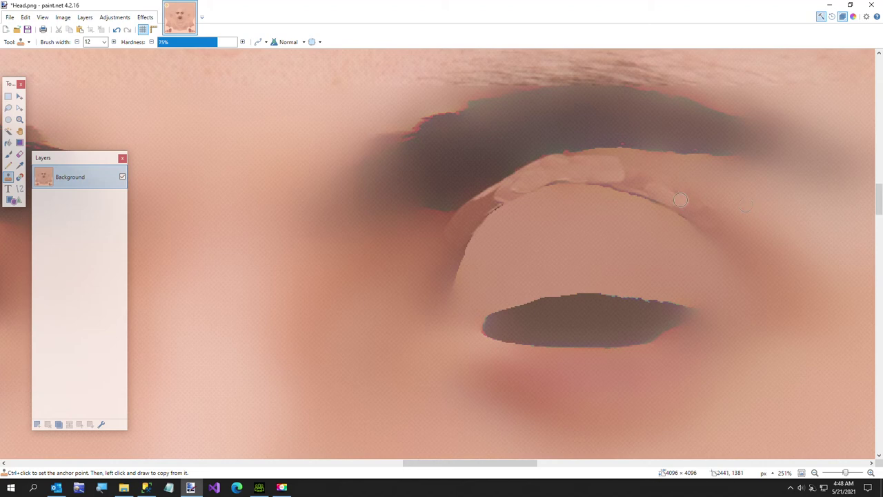
{"action": "left_click", "coordinate": [744, 194], "text": "ctrl"}
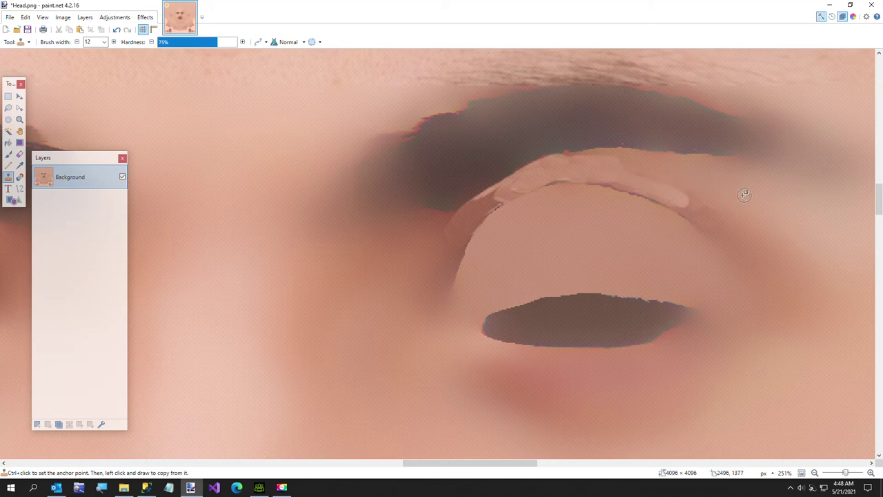
{"action": "mouse_move", "coordinate": [693, 190]}
{"action": "left_mouse_down"}
{"action": "mouse_move", "coordinate": [681, 191]}
{"action": "mouse_move", "coordinate": [698, 206]}
{"action": "left_mouse_up"}
Step: Even out the strip between the right-hand eyebrow and the top of its eyelid with newly sampled skin
{"action": "left_click", "coordinate": [732, 194], "text": "ctrl"}
{"action": "left_click", "coordinate": [736, 190], "text": "ctrl"}
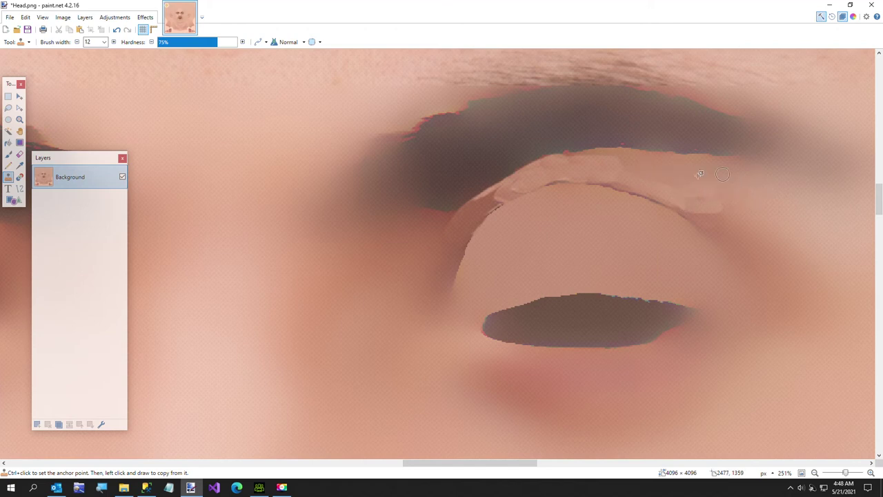
{"action": "left_click_drag", "start_coordinate": [635, 157], "coordinate": [567, 159]}
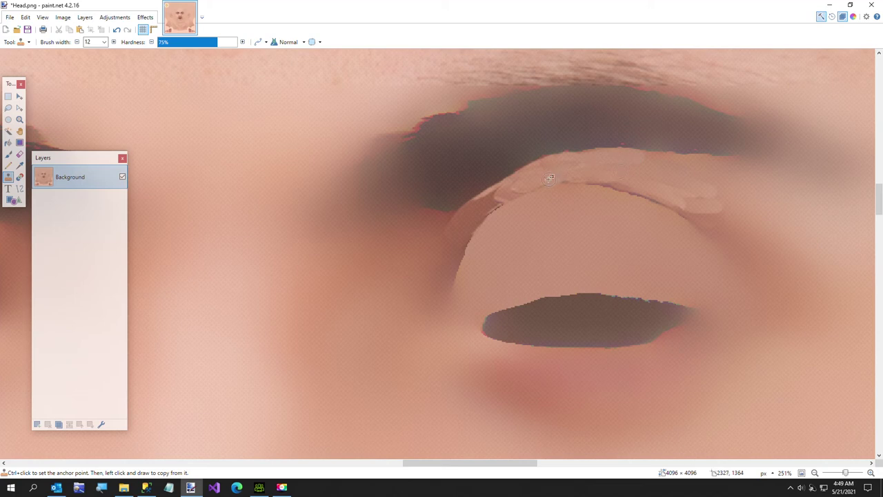
{"action": "mouse_move", "coordinate": [581, 167]}
{"action": "left_mouse_down"}
{"action": "mouse_move", "coordinate": [558, 173]}
{"action": "mouse_move", "coordinate": [597, 171]}
{"action": "mouse_move", "coordinate": [589, 170]}
{"action": "left_mouse_up"}
{"action": "left_click", "coordinate": [605, 170], "text": "ctrl"}
{"action": "left_click_drag", "start_coordinate": [646, 168], "coordinate": [614, 181]}
Step: Apply a Surface Blur with threshold 15 to a rectangular selection of about 477 × 224 px around the right-hand eye
{"action": "scroll", "coordinate": [591, 179], "scroll_direction": "down", "scroll_amount": 6, "text": "ctrl"}
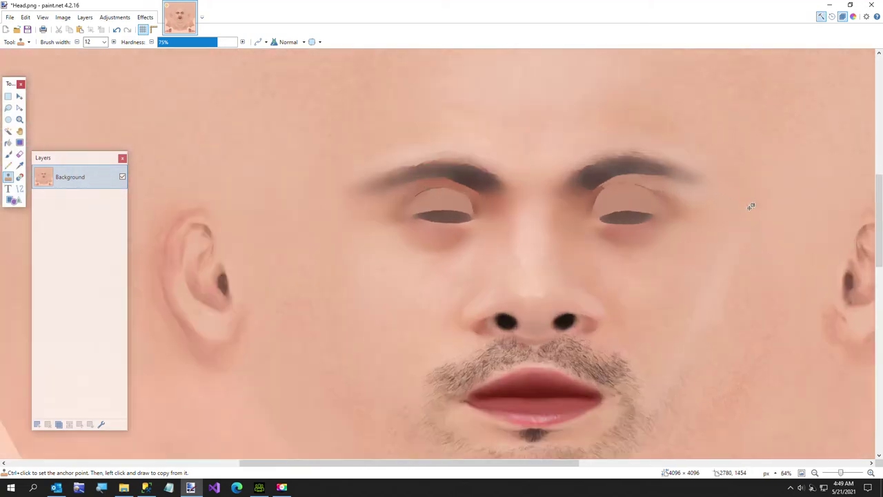
{"action": "scroll", "coordinate": [750, 206], "scroll_direction": "up", "scroll_amount": 1, "text": "ctrl"}
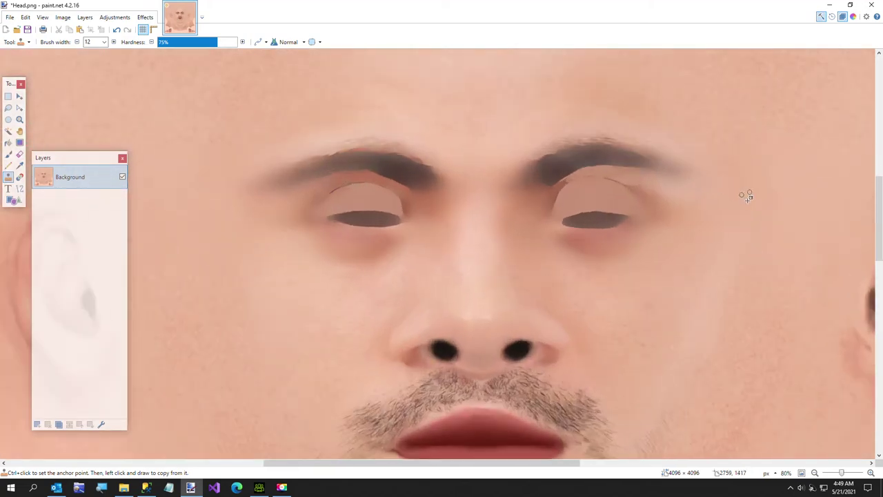
{"action": "left_click", "coordinate": [9, 97]}
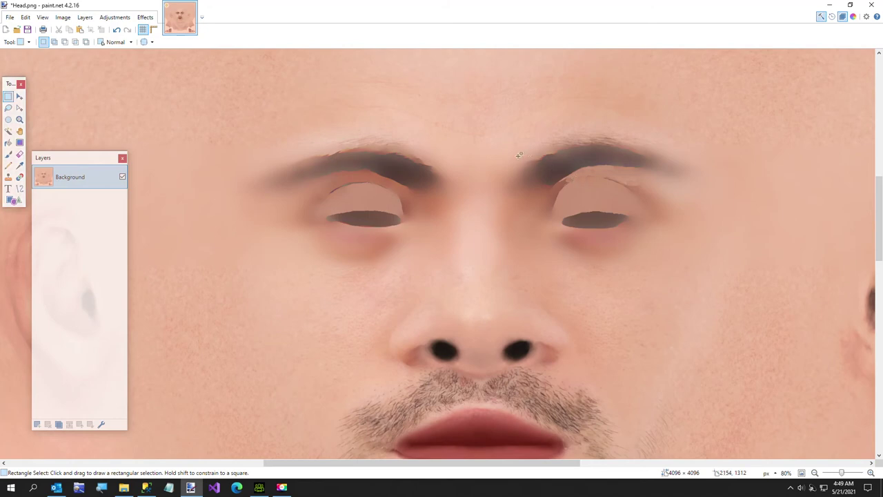
{"action": "left_click_drag", "start_coordinate": [511, 162], "coordinate": [686, 244]}
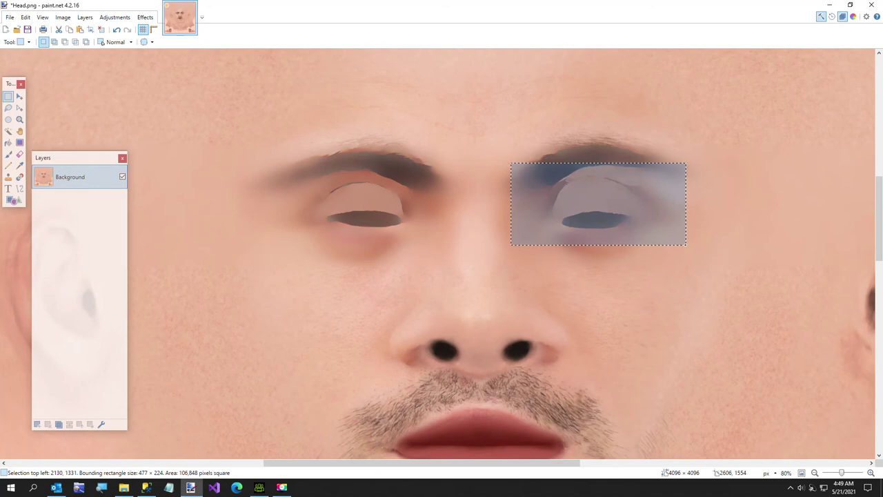
{"action": "left_click", "coordinate": [145, 17]}
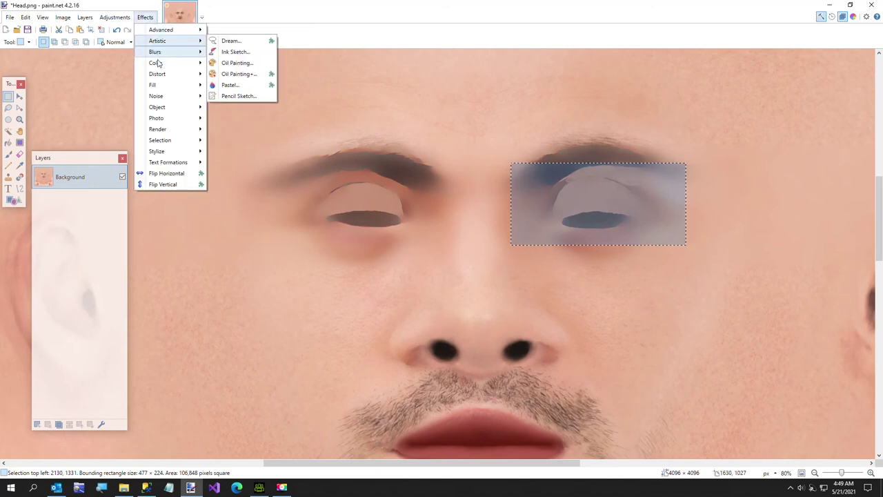
{"action": "mouse_move", "coordinate": [157, 55]}
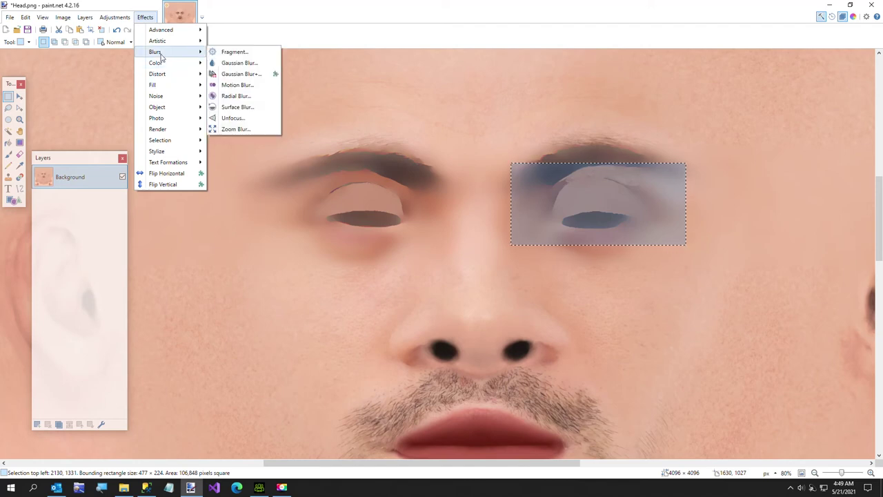
{"action": "left_click", "coordinate": [225, 109]}
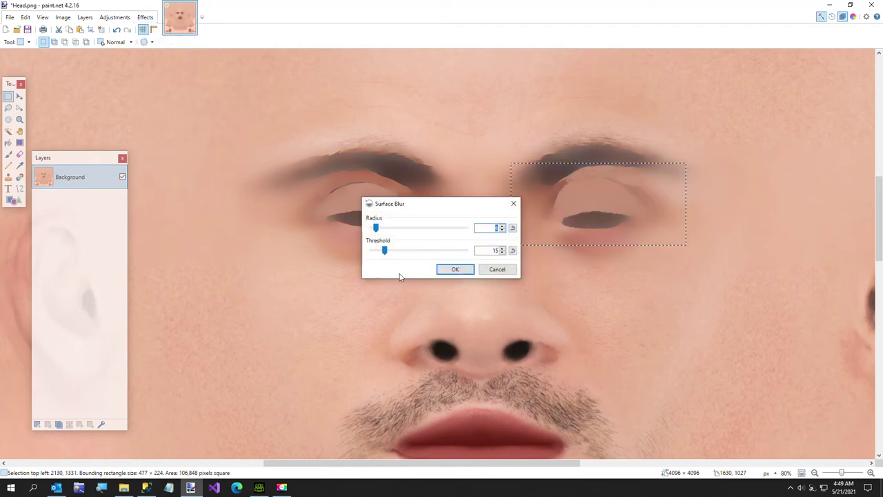
{"action": "left_click", "coordinate": [453, 268]}
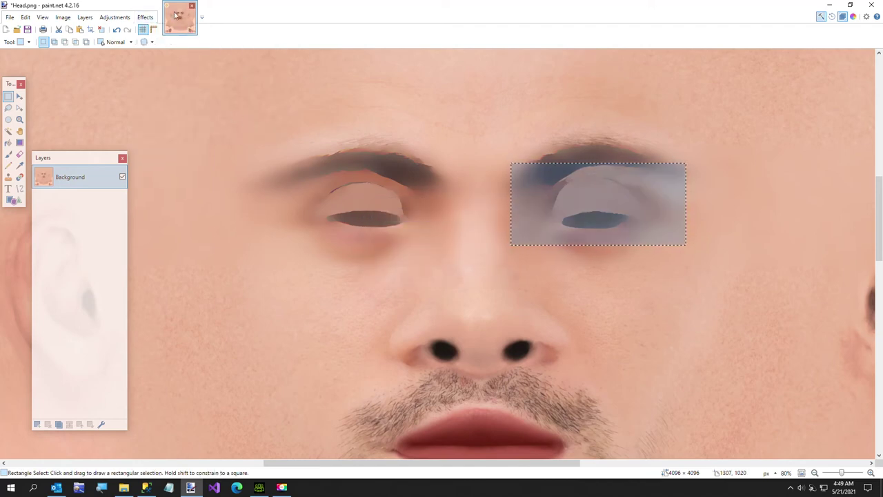
Step: Repeat the Surface Blur twice on the right-hand eye area and clear the selection
{"action": "left_click", "coordinate": [144, 17]}
{"action": "mouse_move", "coordinate": [154, 67]}
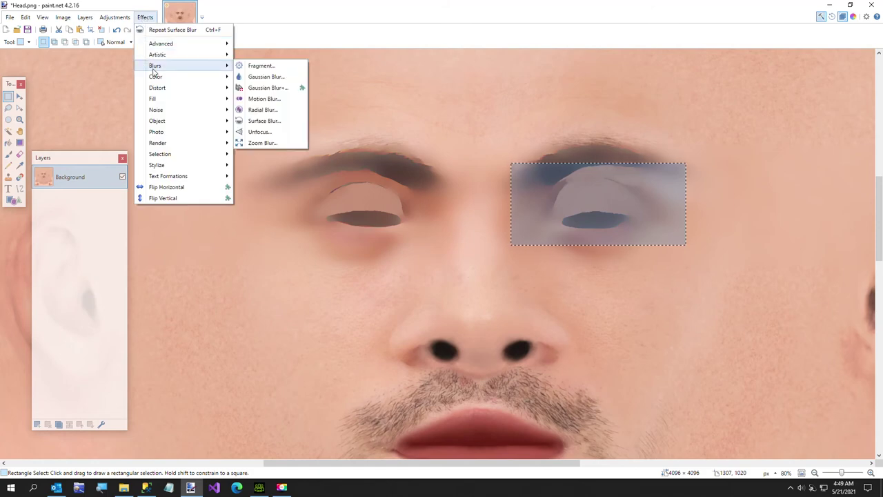
{"action": "left_click", "coordinate": [182, 32]}
{"action": "left_click", "coordinate": [144, 17]}
{"action": "left_click", "coordinate": [182, 29]}
{"action": "left_click", "coordinate": [427, 152]}
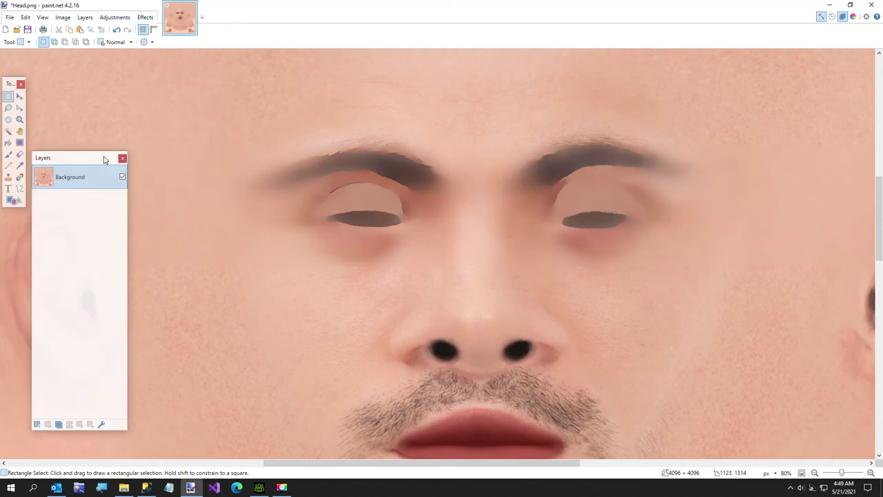
Step: Clone freshly sampled eyelid skin over the dark edge along the inner side of the right-hand eyelid
{"action": "left_click", "coordinate": [8, 177]}
{"action": "scroll", "coordinate": [343, 174], "scroll_direction": "up", "scroll_amount": 1, "text": "ctrl"}
{"action": "scroll", "coordinate": [386, 174], "scroll_direction": "up", "scroll_amount": 3, "text": "ctrl"}
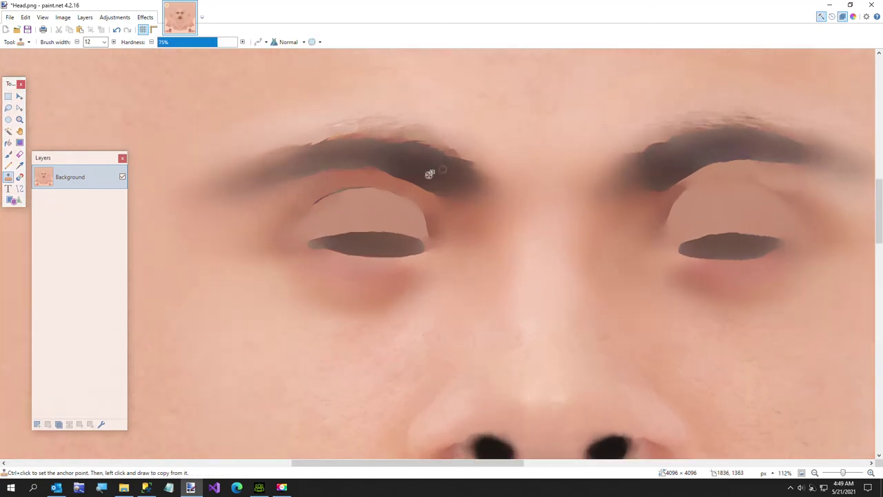
{"action": "left_click", "coordinate": [744, 197], "text": "ctrl"}
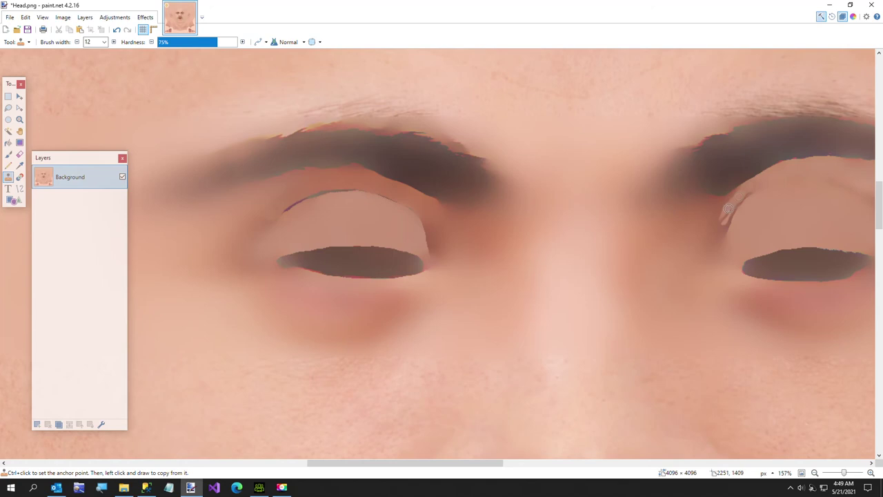
{"action": "left_click_drag", "start_coordinate": [735, 197], "coordinate": [743, 189]}
{"action": "left_click_drag", "start_coordinate": [729, 213], "coordinate": [734, 203]}
Step: Select a small rectangle around the right-hand eyelid's inner corner and apply a Surface Blur with an increased radius
{"action": "scroll", "coordinate": [738, 206], "scroll_direction": "down", "scroll_amount": 4, "text": "ctrl"}
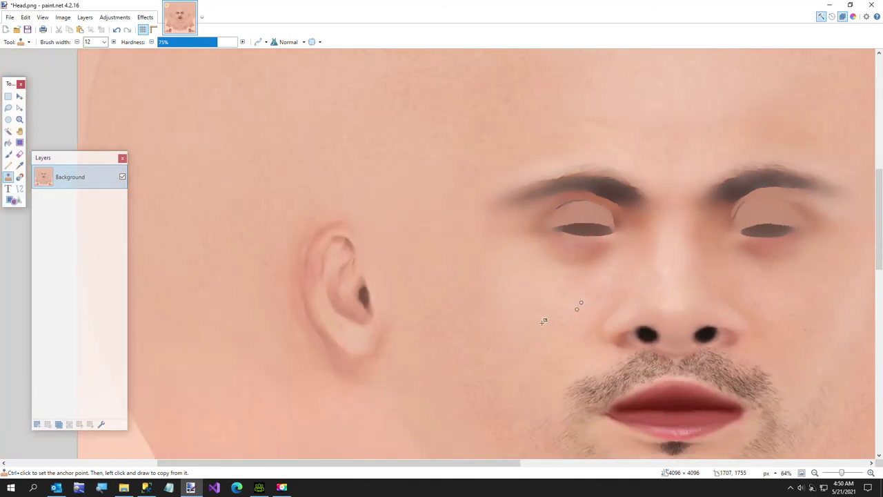
{"action": "left_click_drag", "start_coordinate": [431, 465], "coordinate": [527, 467]}
{"action": "left_click", "coordinate": [8, 97]}
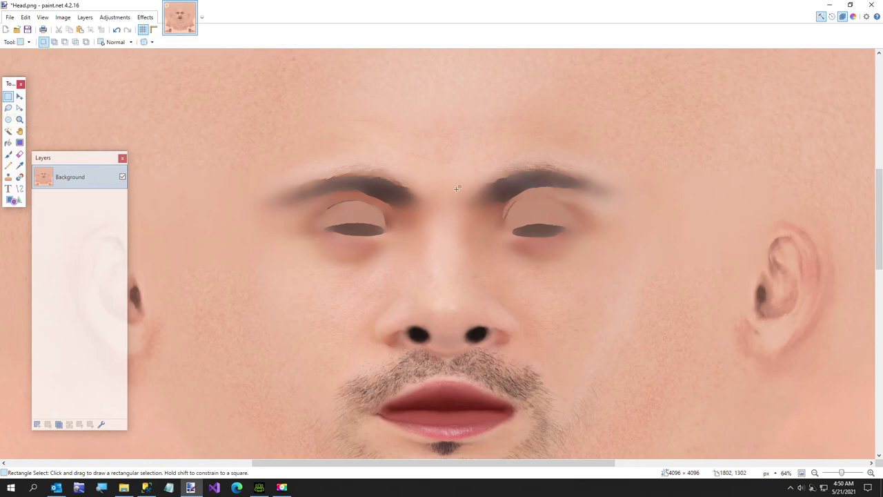
{"action": "left_click_drag", "start_coordinate": [482, 182], "coordinate": [530, 224]}
{"action": "left_click", "coordinate": [145, 17]}
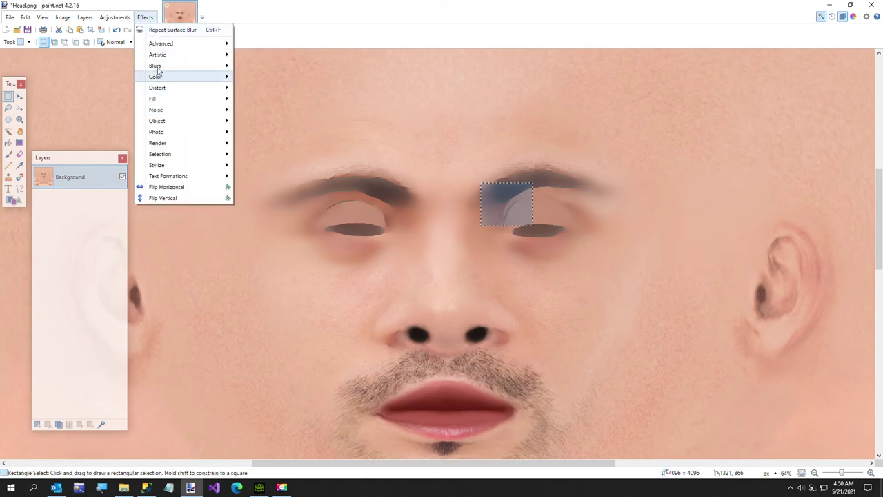
{"action": "mouse_move", "coordinate": [158, 66]}
{"action": "left_click", "coordinate": [264, 121]}
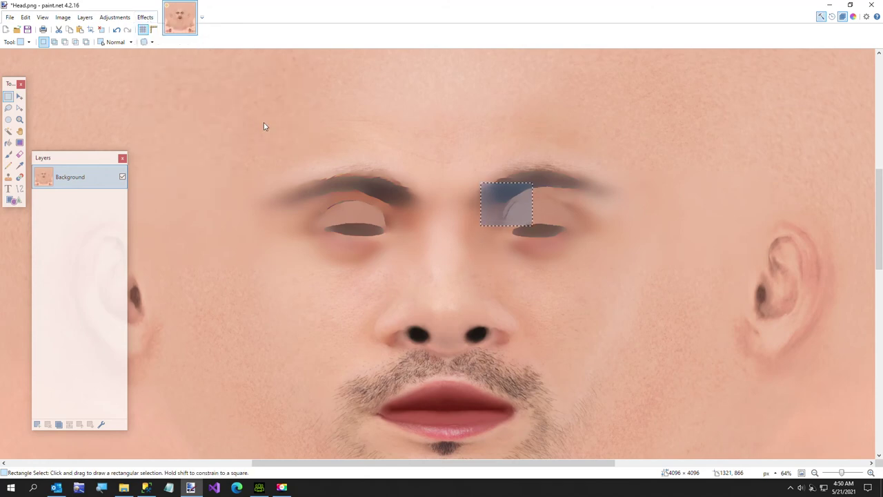
{"action": "left_click_drag", "start_coordinate": [379, 229], "coordinate": [403, 255]}
{"action": "left_click_drag", "start_coordinate": [416, 203], "coordinate": [268, 153]}
{"action": "left_click", "coordinate": [310, 216]}
Step: Repeat the Surface Blur once on the right-hand eyelid's inner corner and deselect the area
{"action": "left_click", "coordinate": [145, 18]}
{"action": "left_click", "coordinate": [172, 28]}
{"action": "left_click", "coordinate": [380, 123]}
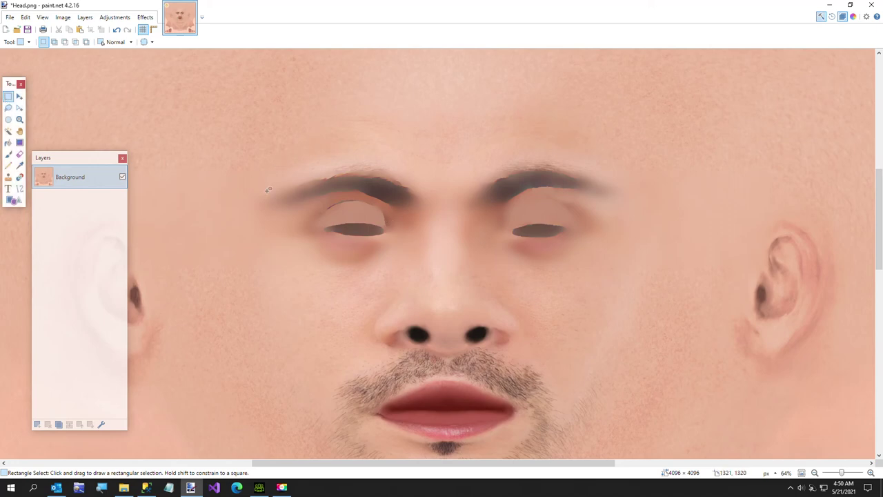
Step: Select a rectangle of about 425 × 185 px around the left-hand eye, apply the last Surface Blur twice and deselect
{"action": "left_click_drag", "start_coordinate": [289, 184], "coordinate": [414, 238]}
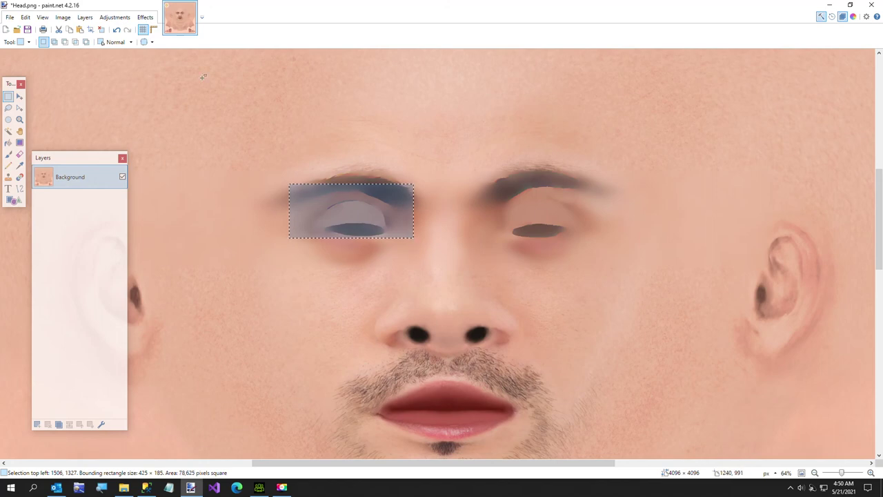
{"action": "left_click", "coordinate": [145, 17]}
{"action": "left_click", "coordinate": [172, 30]}
{"action": "left_click", "coordinate": [145, 17]}
{"action": "left_click", "coordinate": [165, 30]}
{"action": "left_click", "coordinate": [179, 83]}
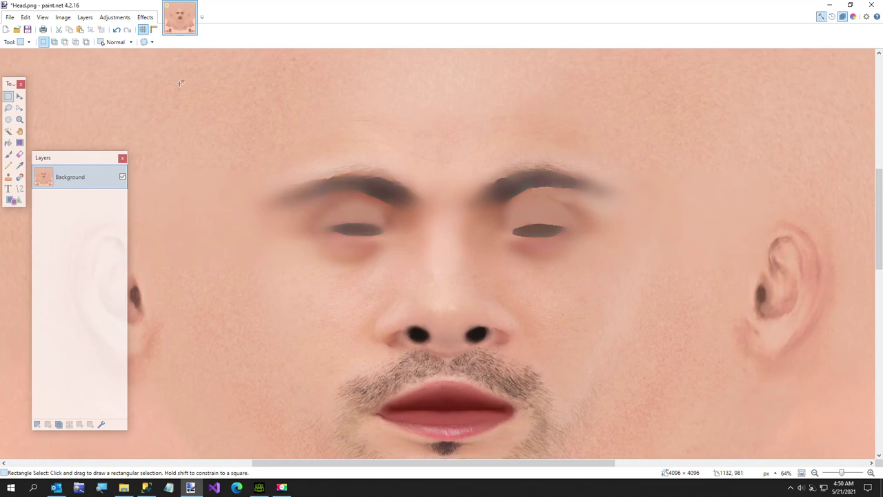
Step: Undo the second Surface Blur on the left-hand eye, comparing the image with and without it
{"action": "key", "text": "ctrl+z"}
{"action": "left_click", "coordinate": [219, 139]}
{"action": "key", "text": "ctrl+y"}
{"action": "key", "text": "ctrl+z"}
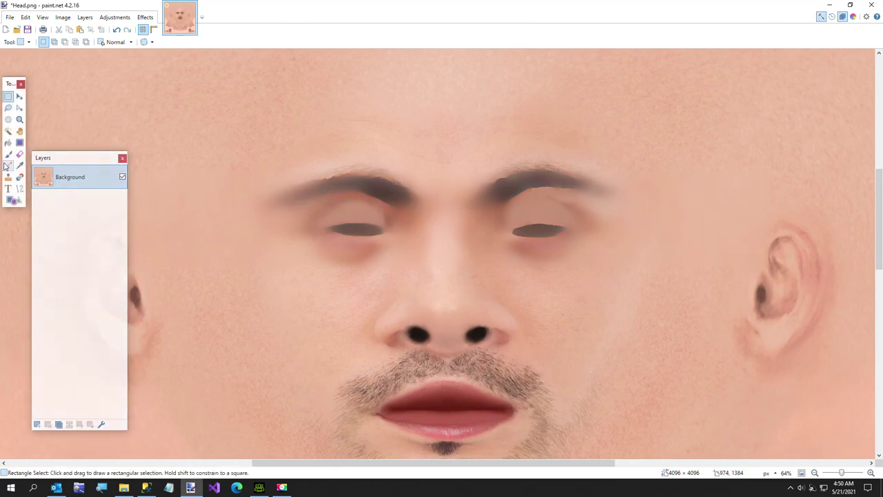
Step: Apply the same Surface Blur to a selection of about 182 × 99 px at the left-hand eyelid's inner corner, then deselect
{"action": "left_click_drag", "start_coordinate": [358, 196], "coordinate": [411, 224]}
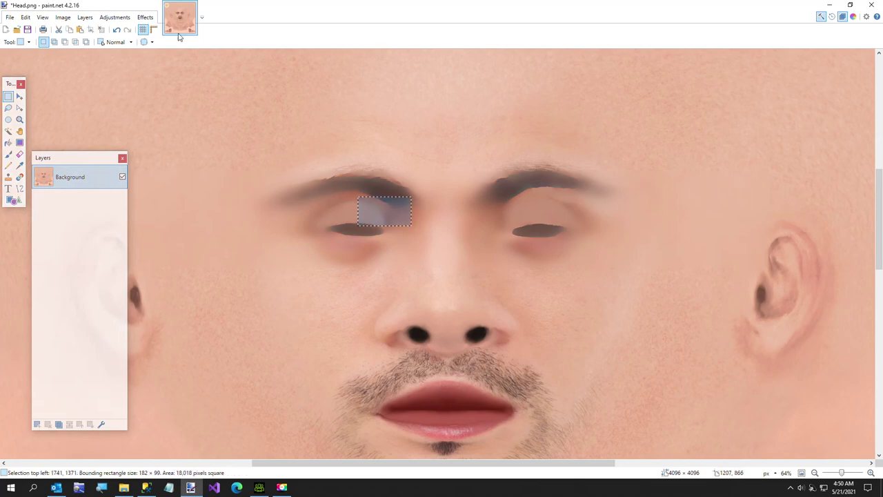
{"action": "left_click", "coordinate": [146, 20]}
{"action": "left_click", "coordinate": [147, 30]}
{"action": "key", "text": "ctrl+d"}
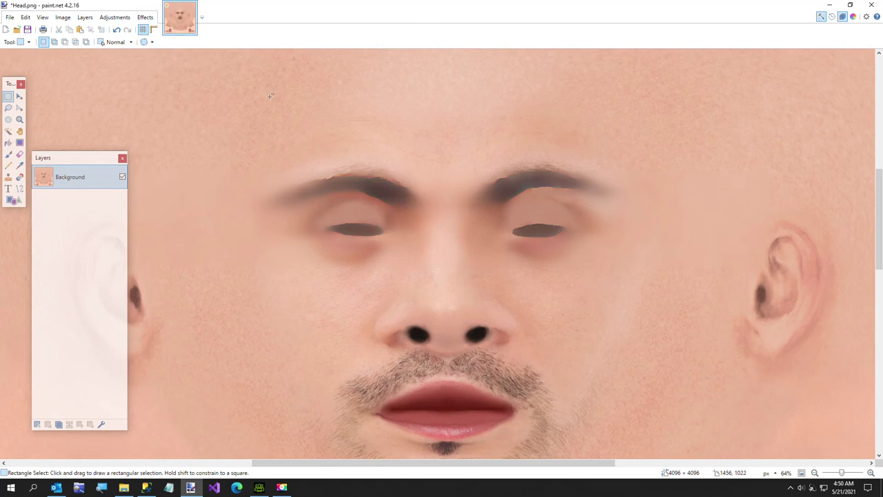
Step: Save the retouched texture as Head.png in the Temp folder, replacing the existing file and keeping the Auto-detect bit depth
{"action": "scroll", "coordinate": [251, 102], "scroll_direction": "down", "scroll_amount": 2, "text": "ctrl"}
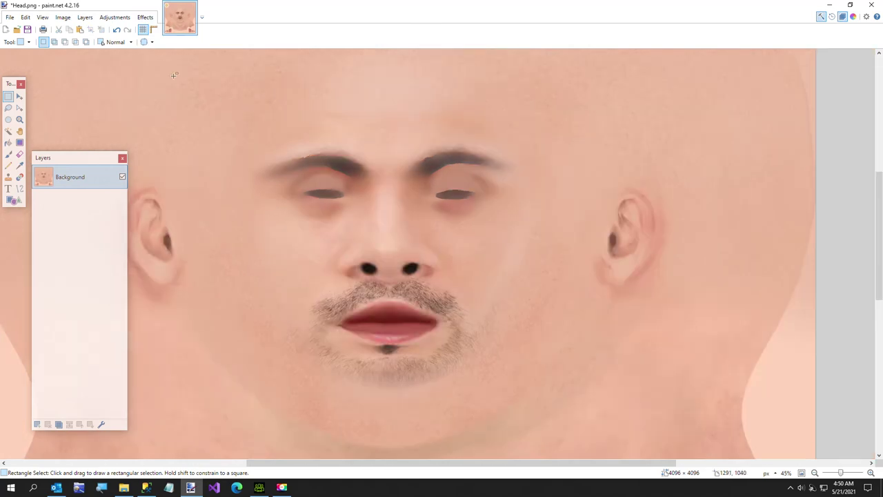
{"action": "left_click", "coordinate": [13, 20]}
{"action": "left_click", "coordinate": [28, 87]}
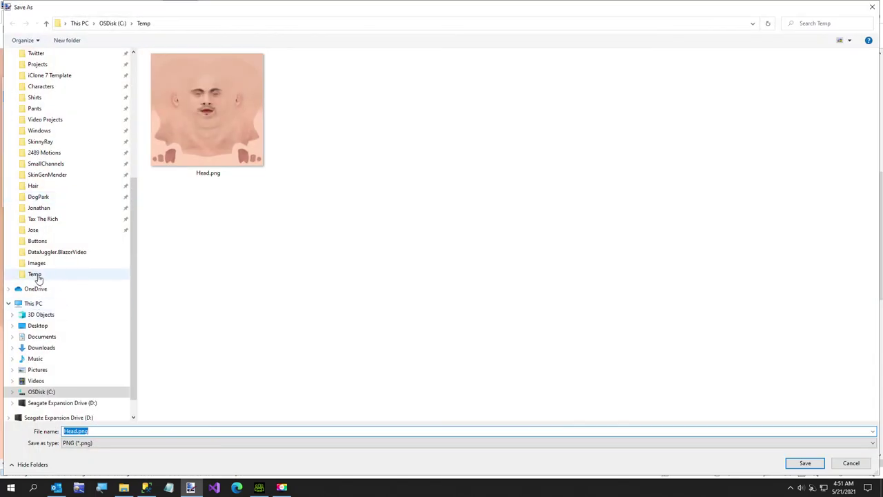
{"action": "left_click", "coordinate": [37, 275]}
{"action": "left_click", "coordinate": [207, 114]}
{"action": "left_click", "coordinate": [101, 430]}
{"action": "type", "text": "Head.p"}
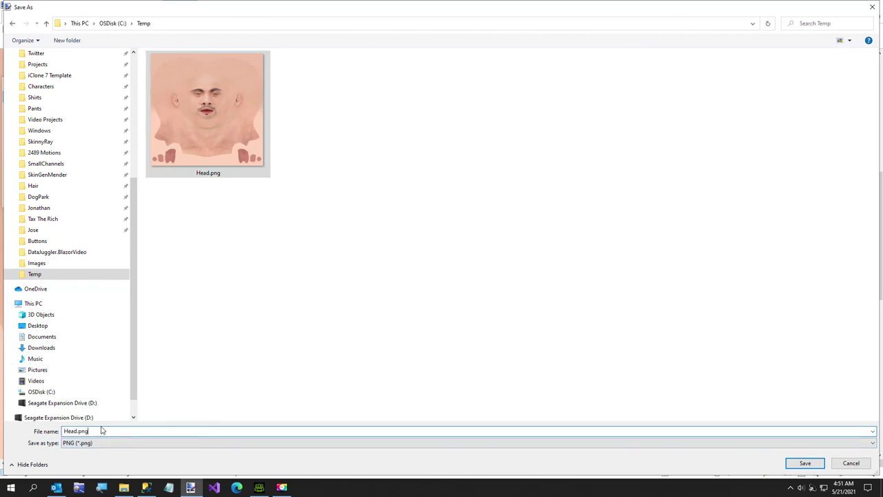
{"action": "key", "text": "Return"}
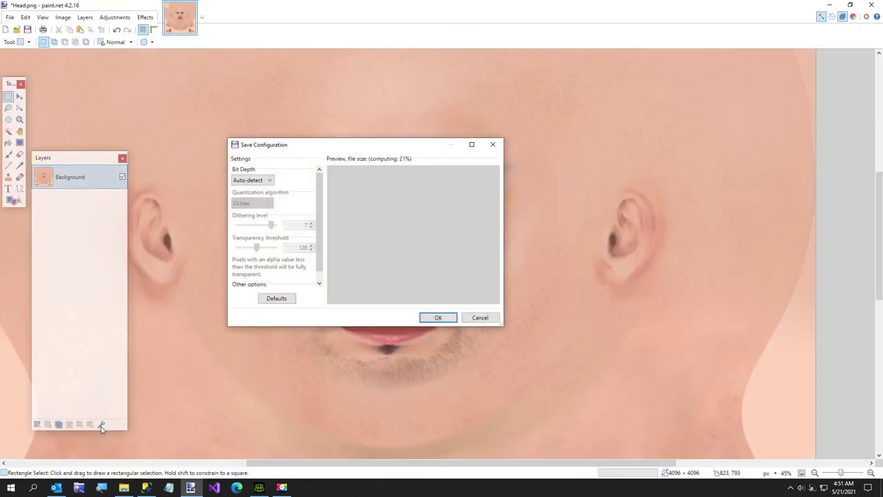
{"action": "left_click", "coordinate": [434, 318]}
Step: Switch to Character Creator 3 and load the edited Head.png as the Skin Base's Base Color texture
{"action": "left_click", "coordinate": [259, 487]}
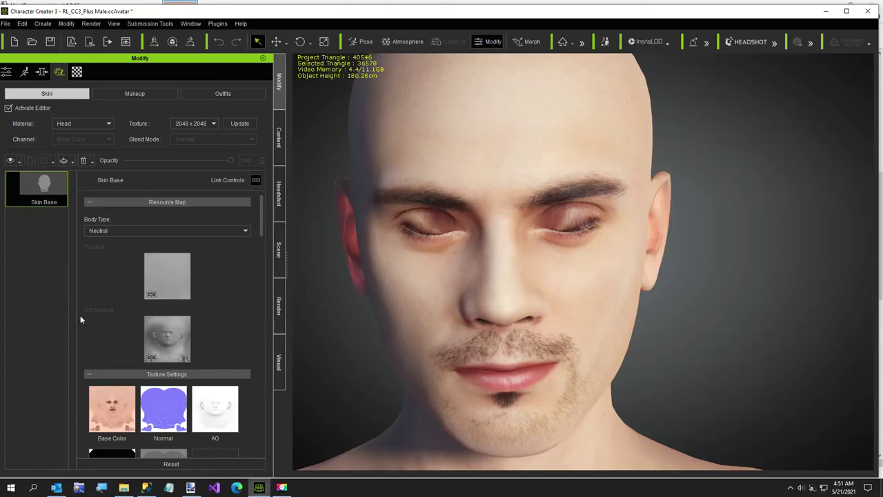
{"action": "left_click", "coordinate": [119, 403]}
{"action": "left_click", "coordinate": [318, 140]}
{"action": "double_click", "coordinate": [318, 140]}
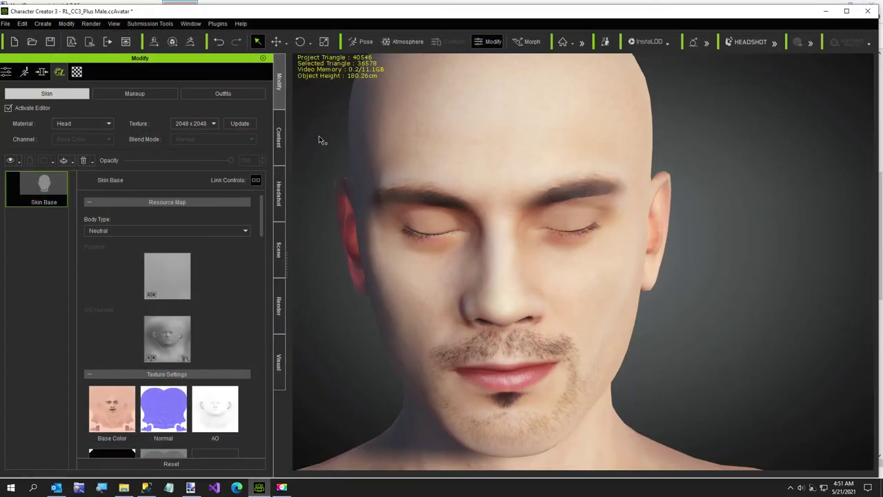
Step: Check the closed eyelids from slightly different angles and open the character's eyes
{"action": "right_click_drag", "start_coordinate": [572, 288], "coordinate": [584, 313]}
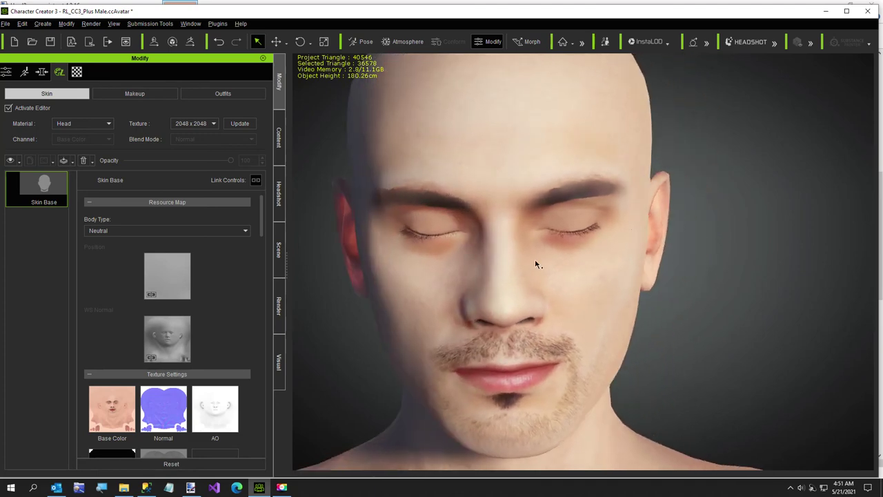
{"action": "right_click_drag", "start_coordinate": [580, 248], "coordinate": [577, 270]}
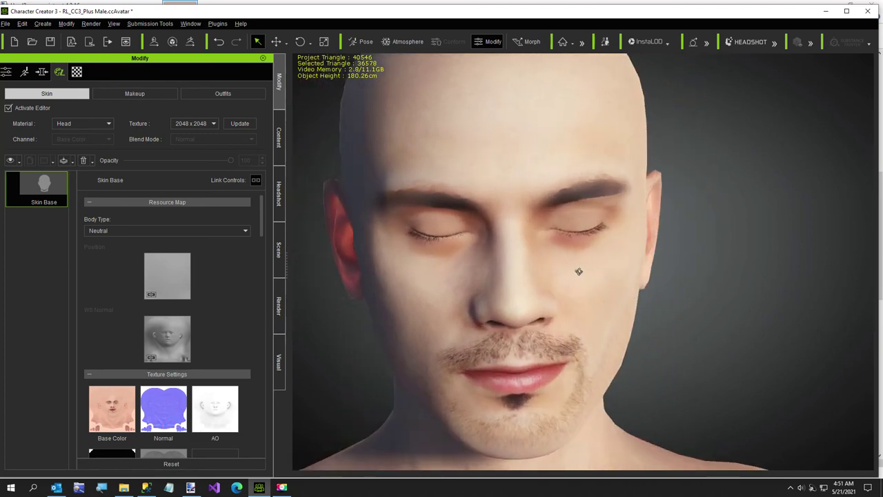
{"action": "left_click", "coordinate": [51, 25]}
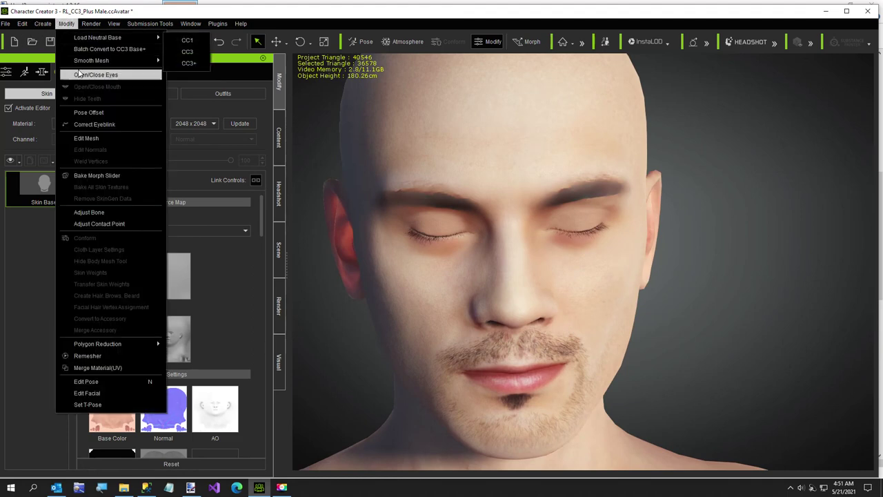
{"action": "left_click", "coordinate": [79, 72]}
{"action": "mouse_move", "coordinate": [461, 230]}
{"action": "right_mouse_down"}
{"action": "mouse_move", "coordinate": [500, 237]}
{"action": "mouse_move", "coordinate": [450, 242]}
{"action": "right_mouse_up"}
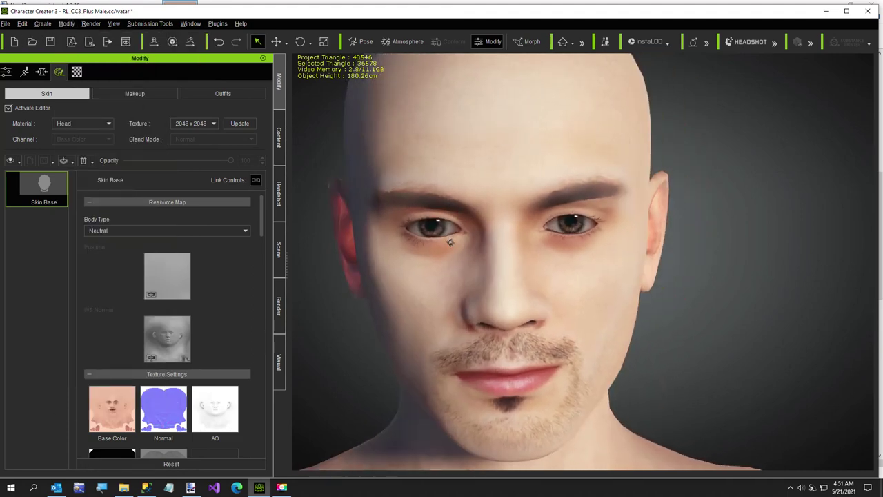
Step: Close and reopen the character's eyes, examining the retouched lids in both states from slightly different angles
{"action": "left_click", "coordinate": [66, 24]}
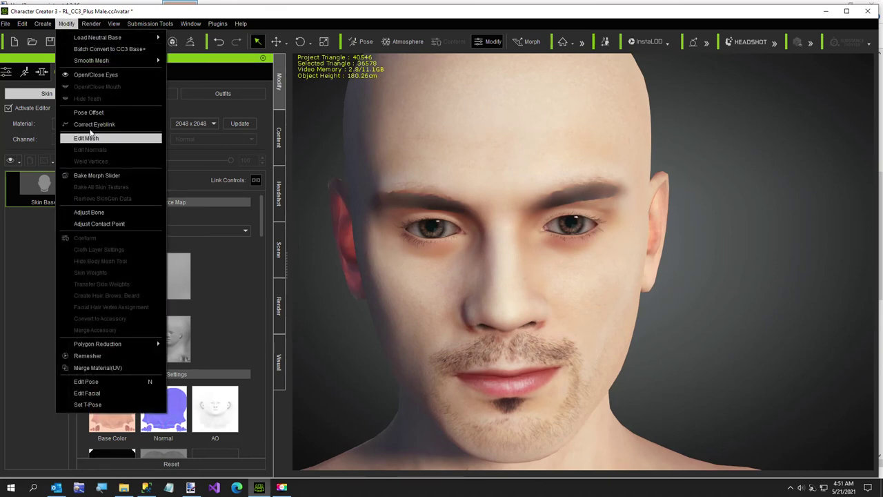
{"action": "left_click", "coordinate": [85, 74]}
{"action": "right_click_drag", "start_coordinate": [555, 305], "coordinate": [546, 322]}
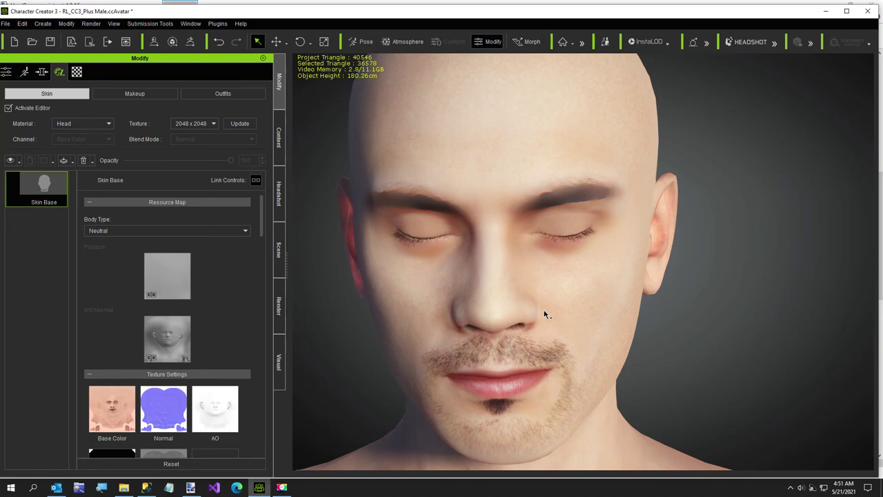
{"action": "right_click_drag", "start_coordinate": [540, 310], "coordinate": [553, 329]}
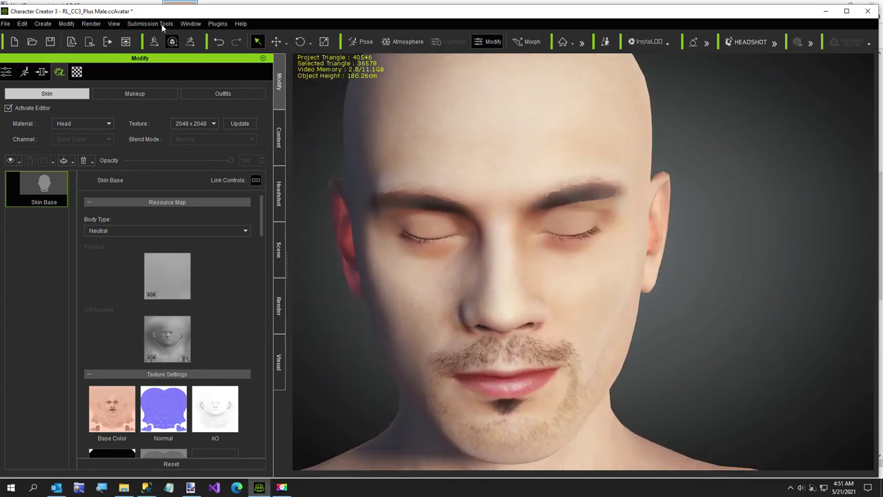
{"action": "left_click", "coordinate": [66, 23]}
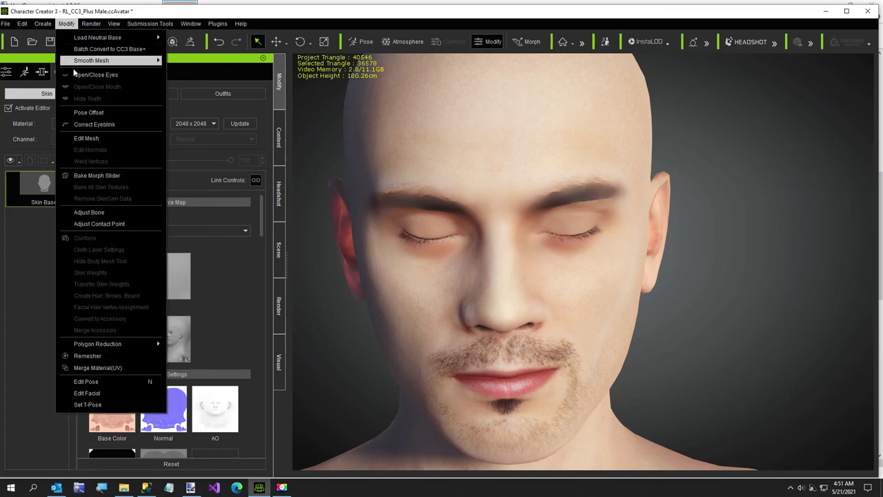
{"action": "left_click", "coordinate": [95, 75]}
{"action": "right_click_drag", "start_coordinate": [593, 287], "coordinate": [594, 315]}
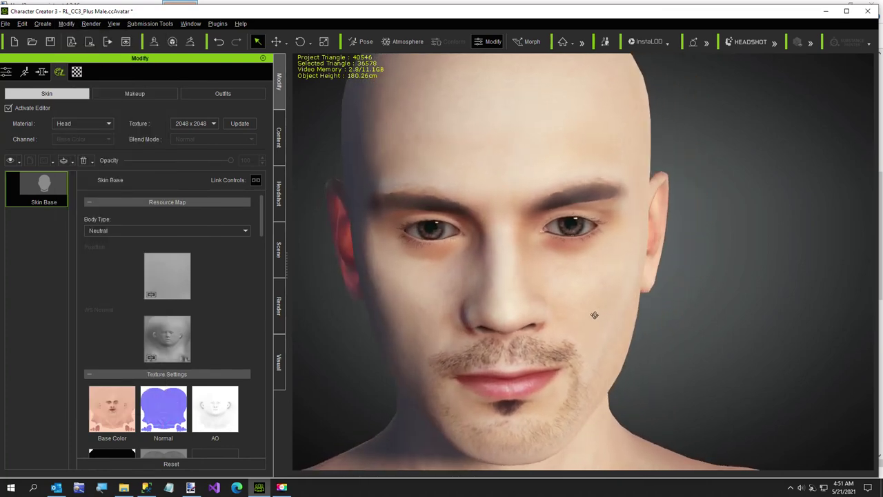